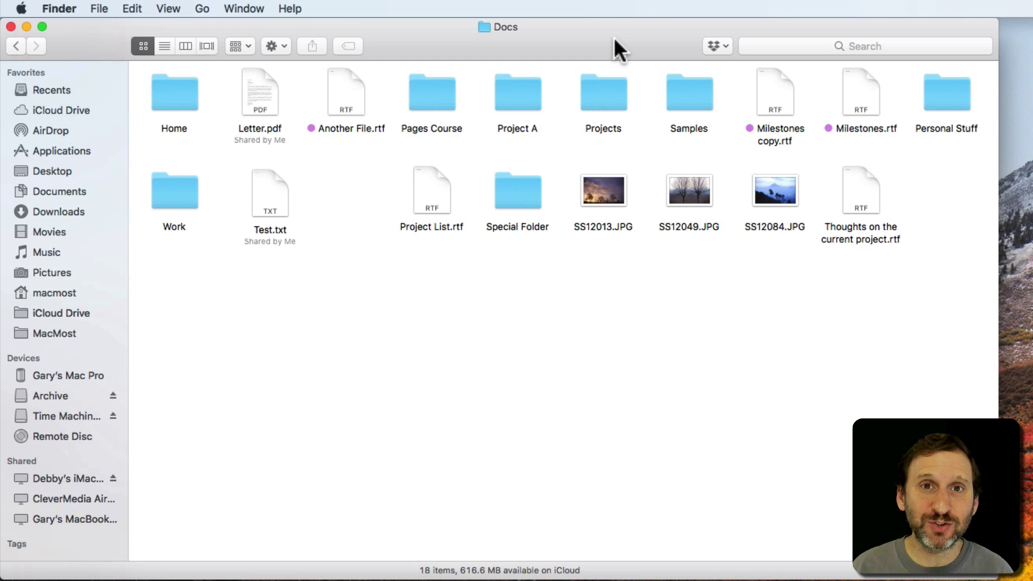
Switch the Docs folder to list view and sort by size, largest then smallest first
{"action": "left_click", "coordinate": [164, 46]}
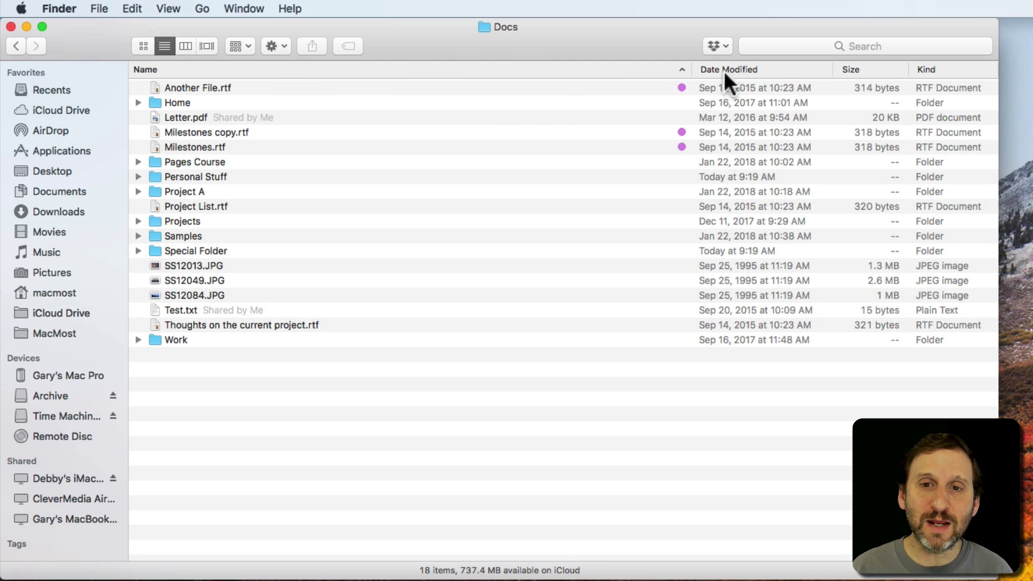
{"action": "left_click", "coordinate": [855, 77]}
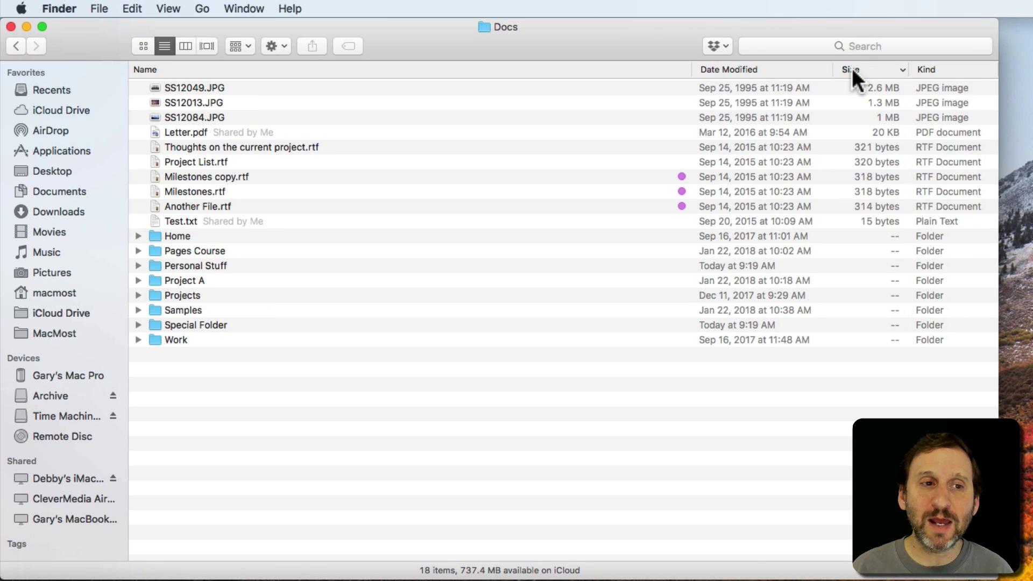
{"action": "left_click", "coordinate": [880, 68]}
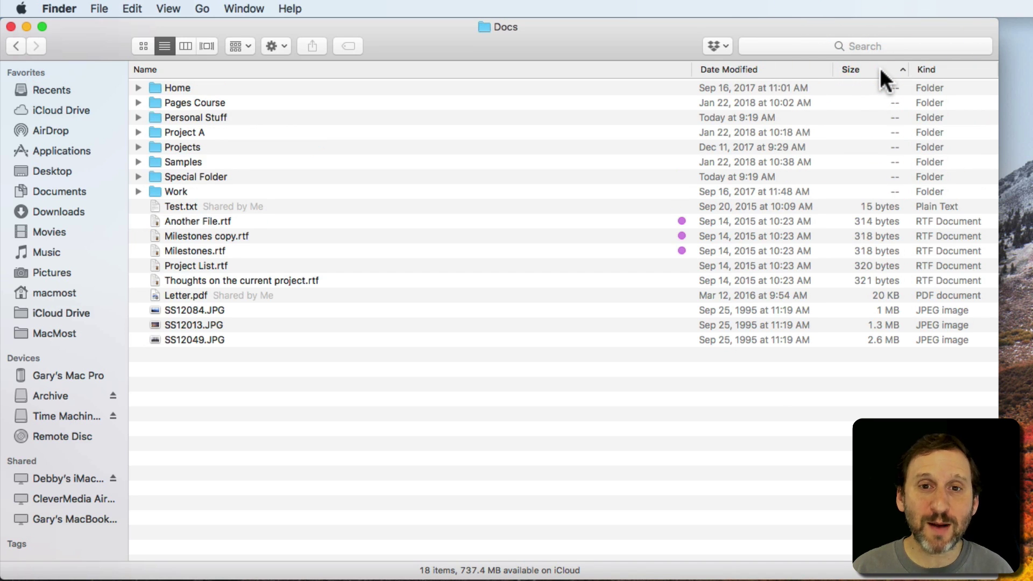
Try newest and oldest date-modified sorts, then return to ascending name order
{"action": "left_click", "coordinate": [769, 64]}
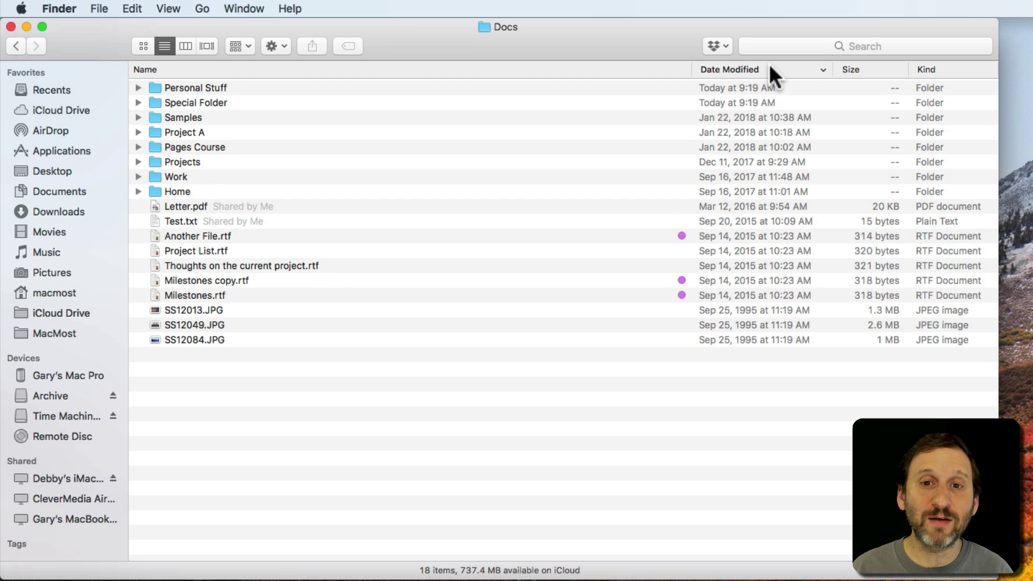
{"action": "left_click", "coordinate": [770, 64]}
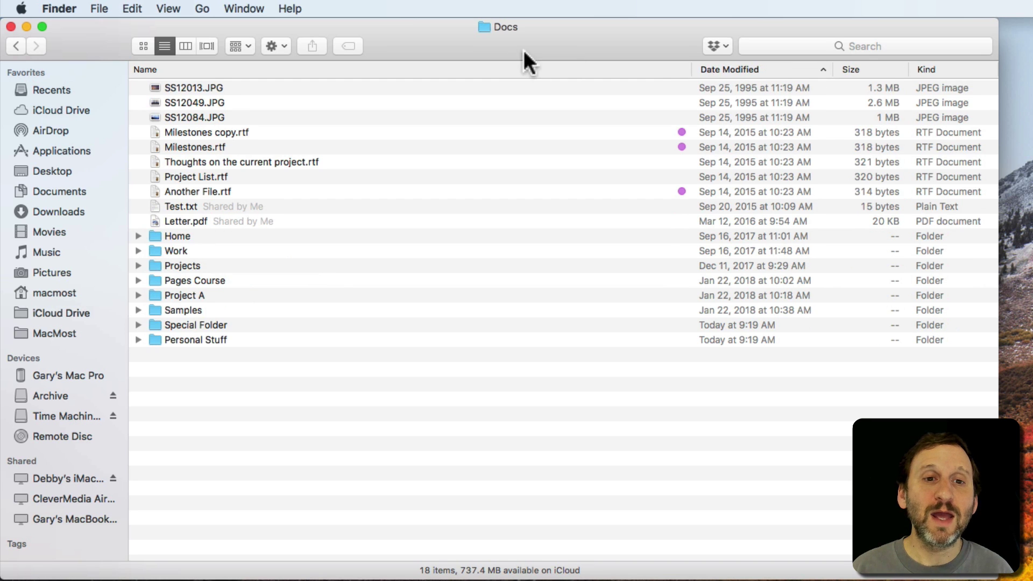
{"action": "left_click", "coordinate": [453, 67]}
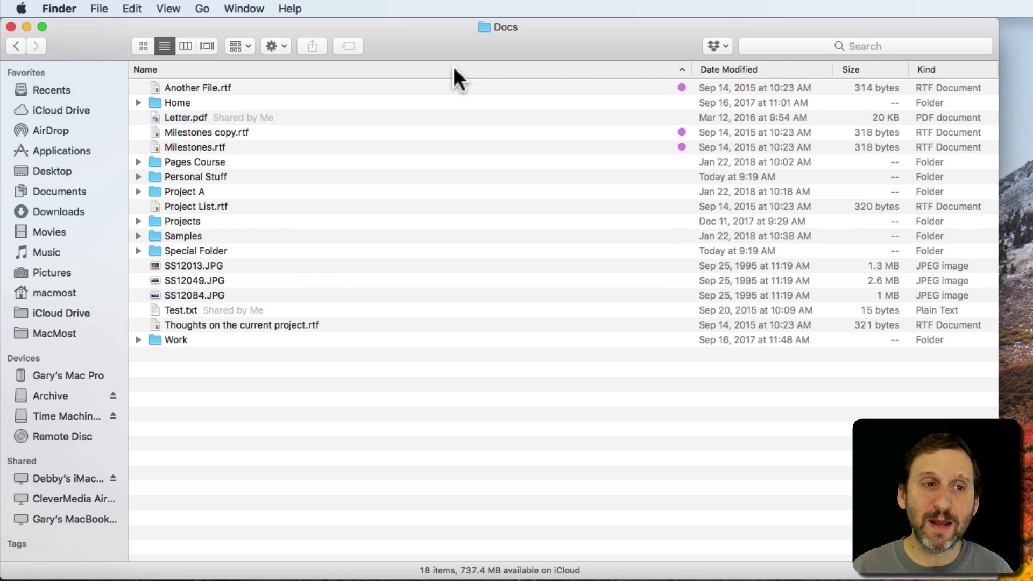
{"action": "left_click", "coordinate": [453, 67]}
{"action": "left_click", "coordinate": [453, 67]}
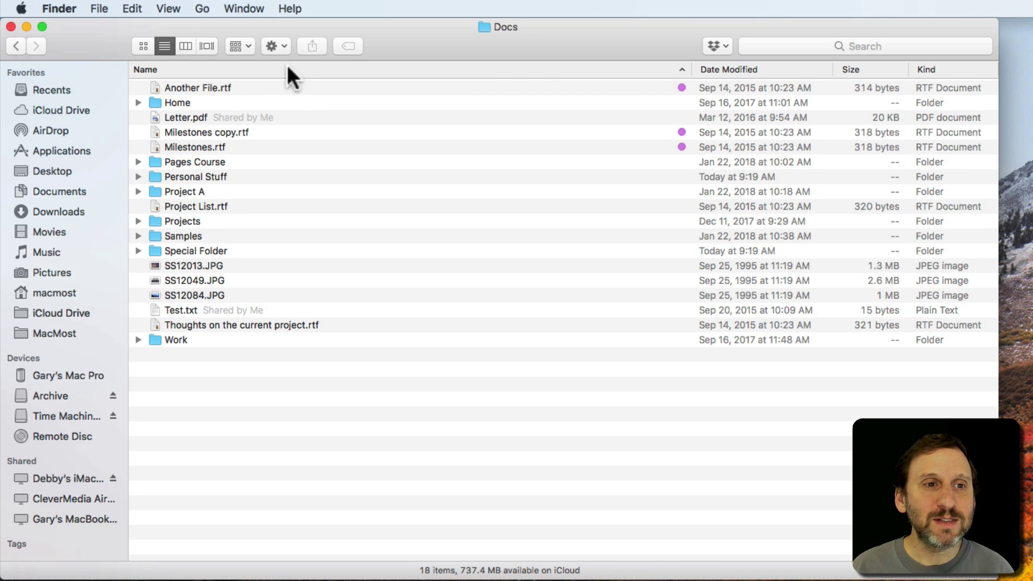
{"action": "left_click", "coordinate": [241, 47]}
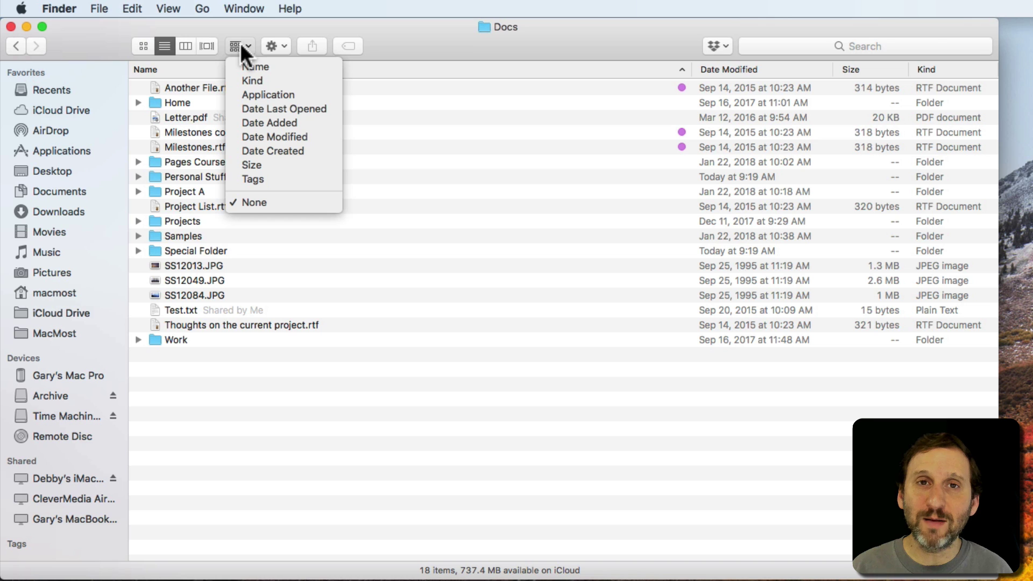
Use View > Arrange By > Kind to group the Docs list into kind sections
{"action": "left_click", "coordinate": [238, 26]}
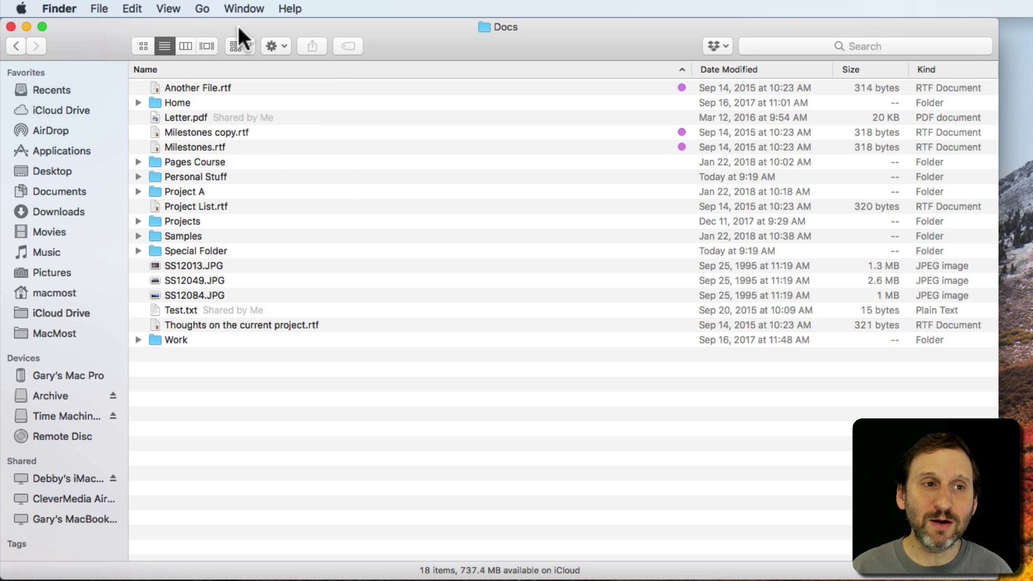
{"action": "left_click", "coordinate": [166, 11]}
{"action": "mouse_move", "coordinate": [192, 132]}
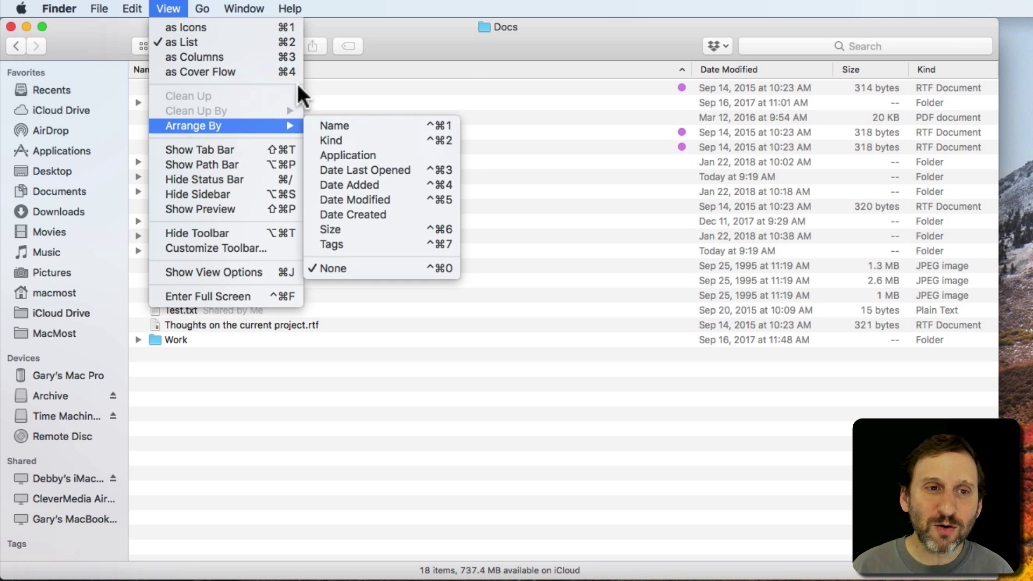
{"action": "left_click", "coordinate": [403, 45]}
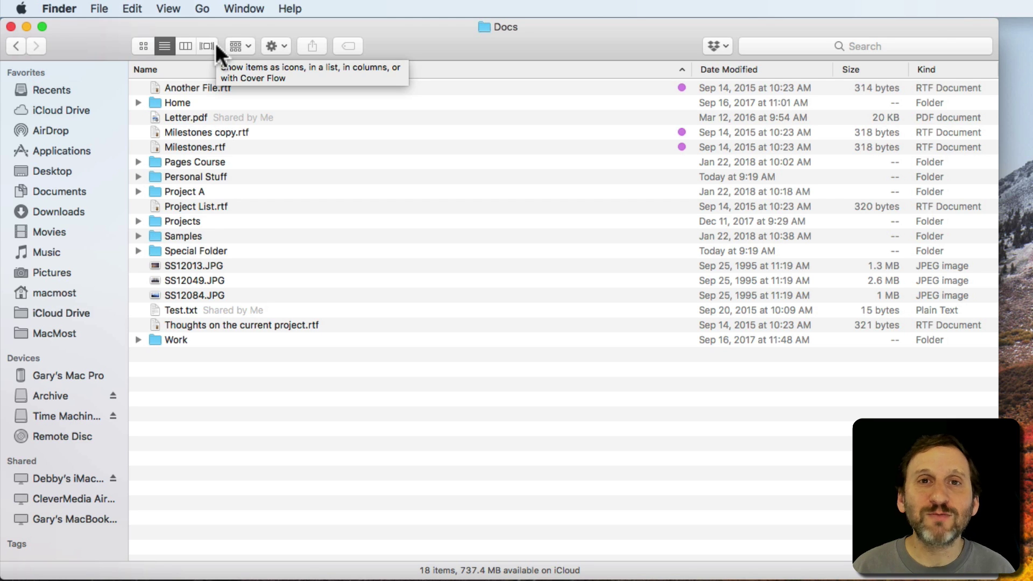
{"action": "left_click", "coordinate": [173, 8]}
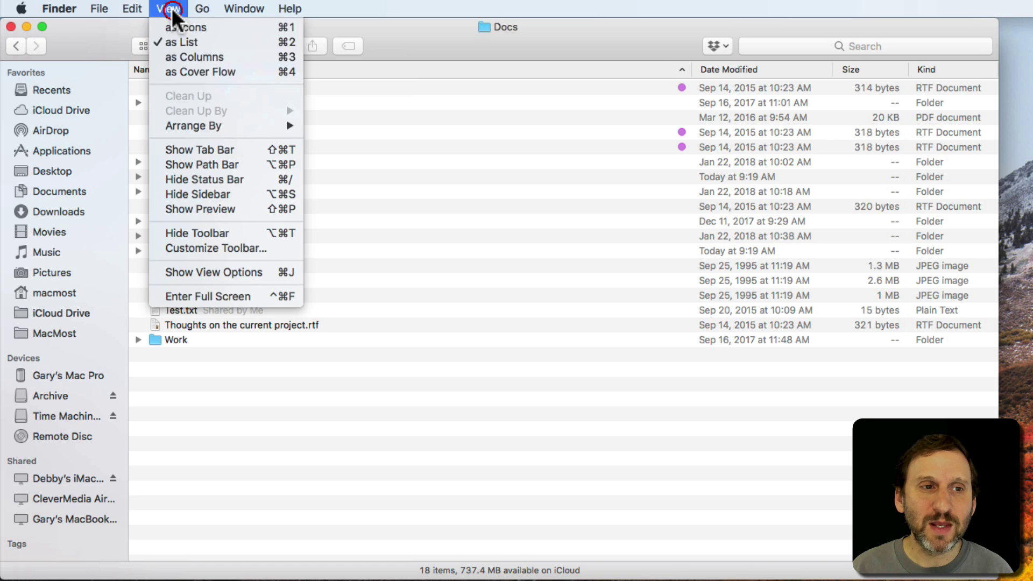
{"action": "mouse_move", "coordinate": [242, 128]}
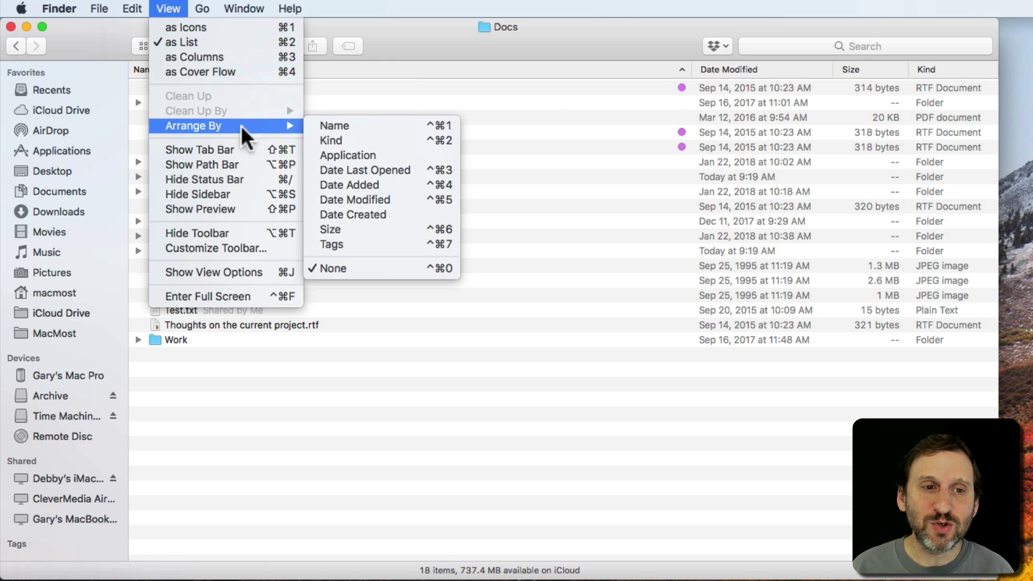
{"action": "left_click", "coordinate": [357, 141]}
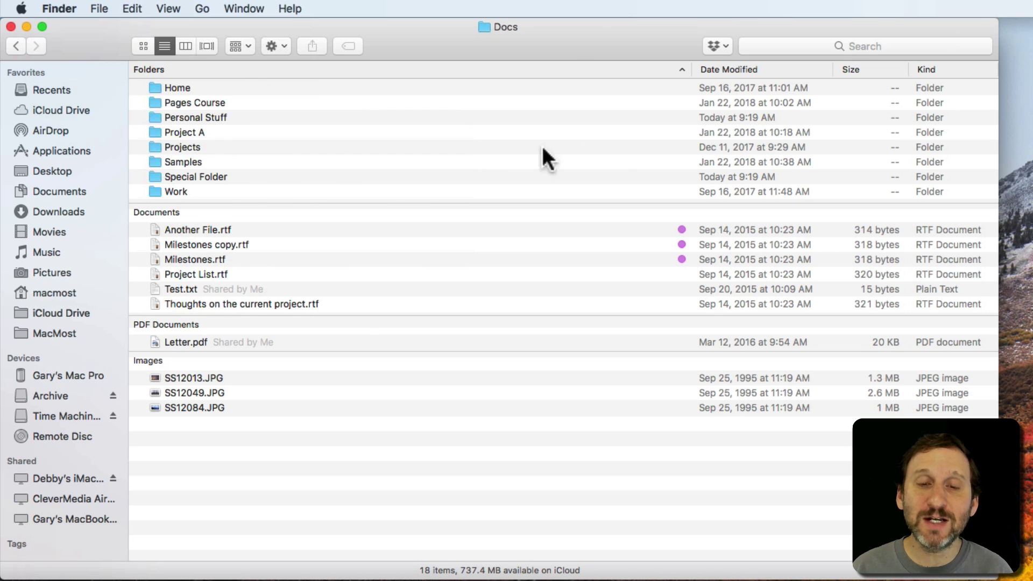
Re-sort items within each kind group by date, size and kind, finishing alphabetically by name
{"action": "left_click", "coordinate": [747, 69]}
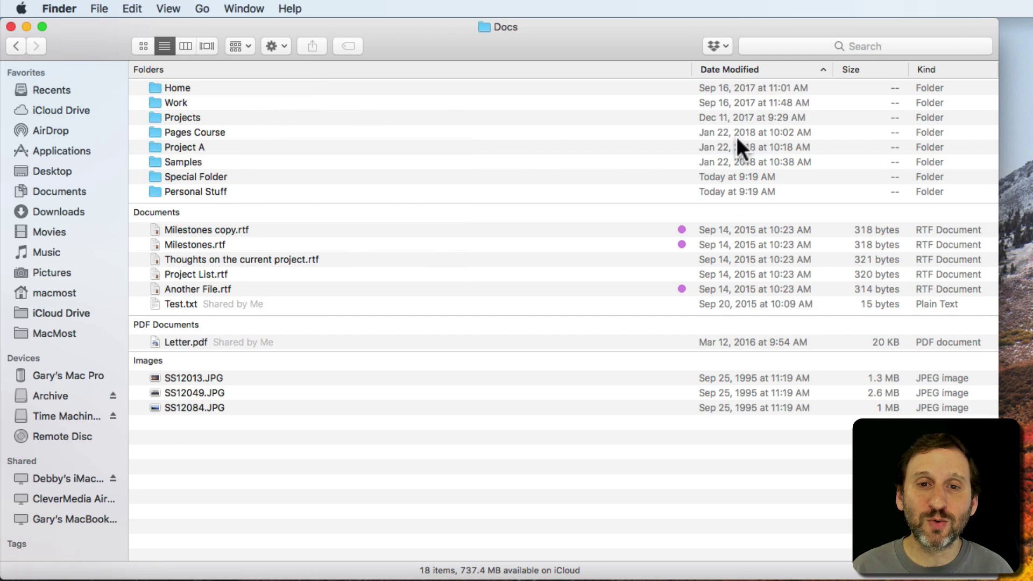
{"action": "left_click", "coordinate": [866, 71]}
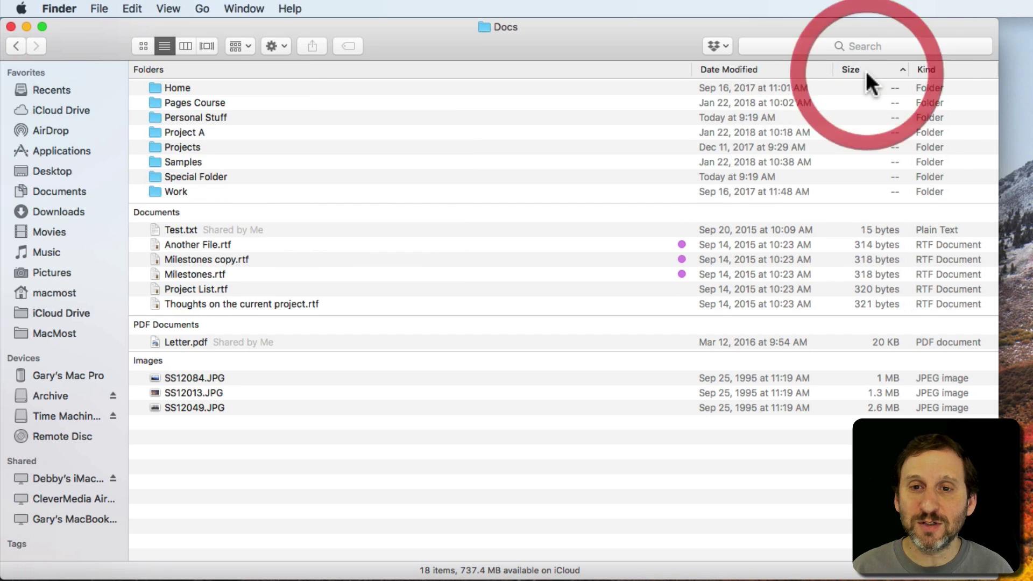
{"action": "left_click", "coordinate": [931, 70]}
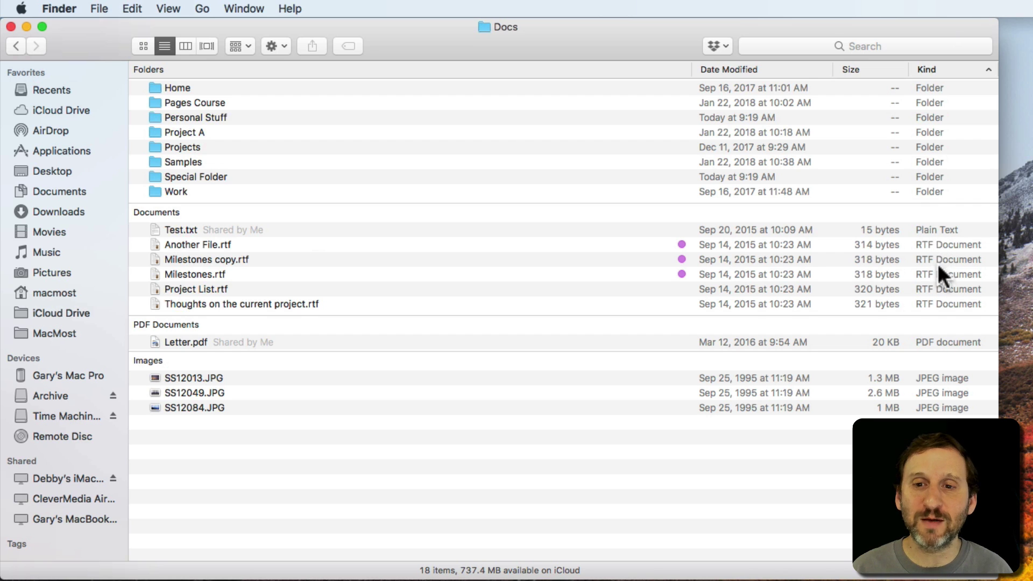
{"action": "left_click", "coordinate": [933, 66]}
{"action": "left_click", "coordinate": [933, 67]}
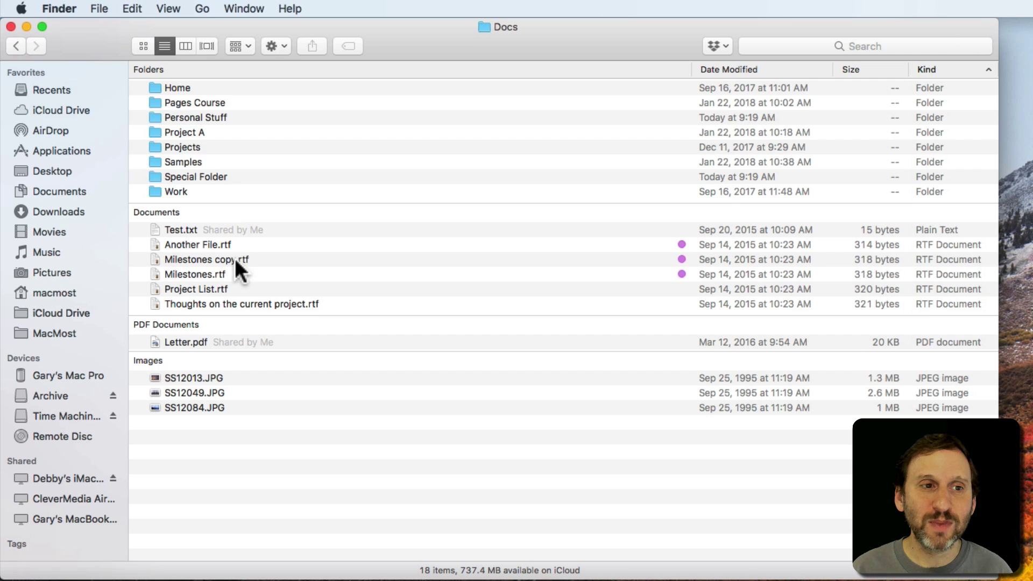
{"action": "left_click", "coordinate": [153, 69]}
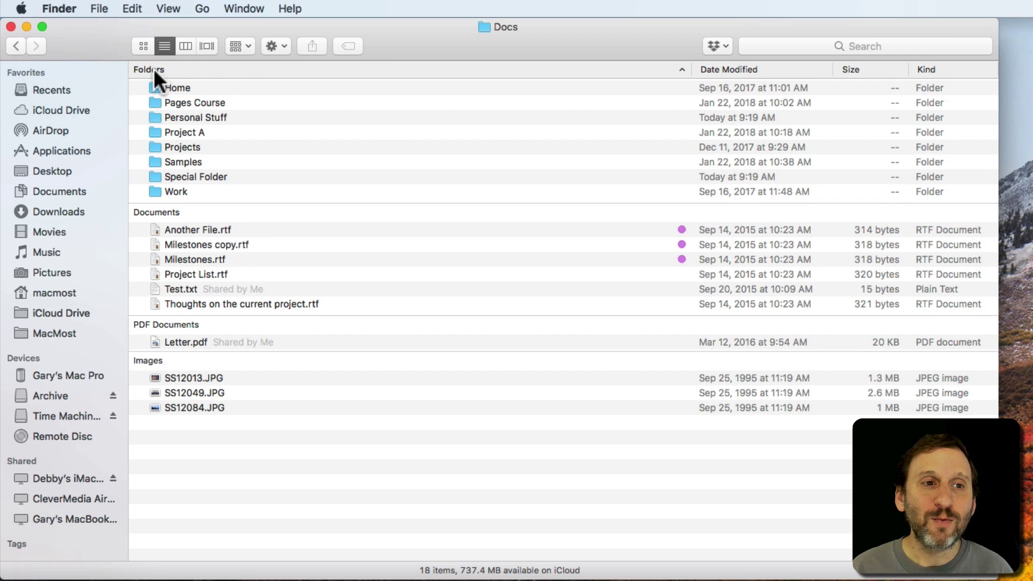
{"action": "left_click", "coordinate": [235, 48]}
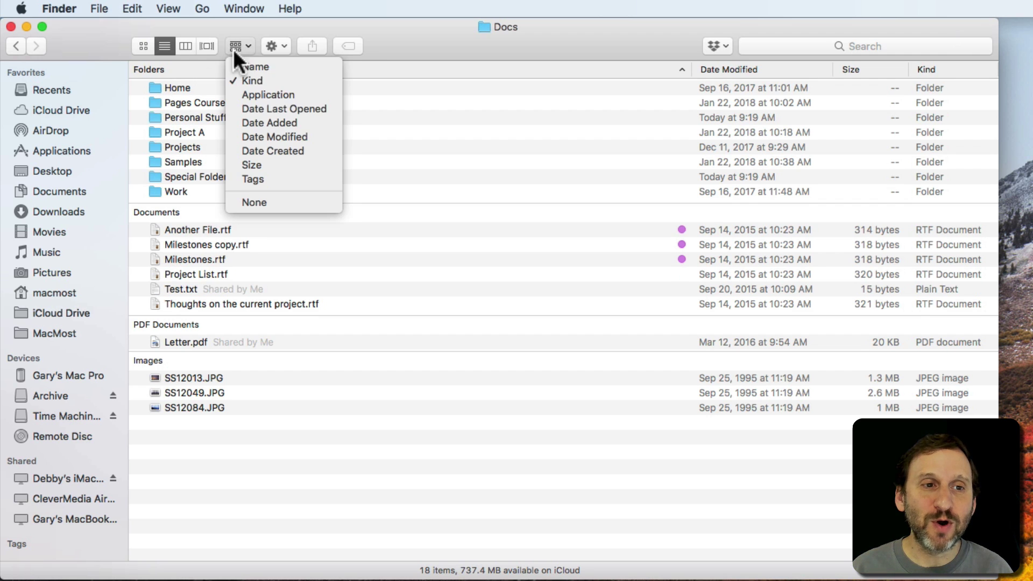
Change grouping from Kind to Name, then None, and restore ascending name sort
{"action": "left_click", "coordinate": [260, 66]}
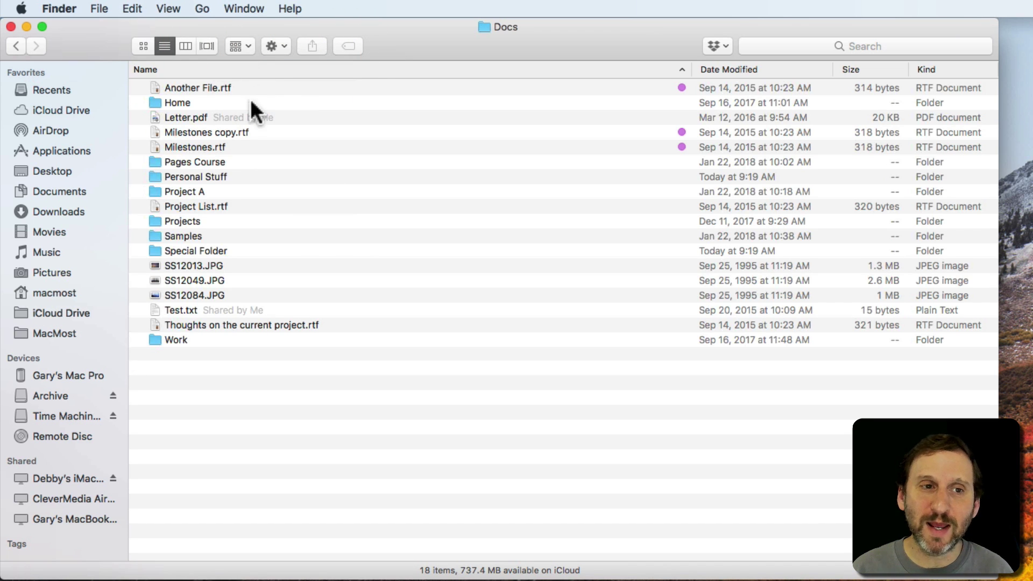
{"action": "left_click", "coordinate": [252, 45]}
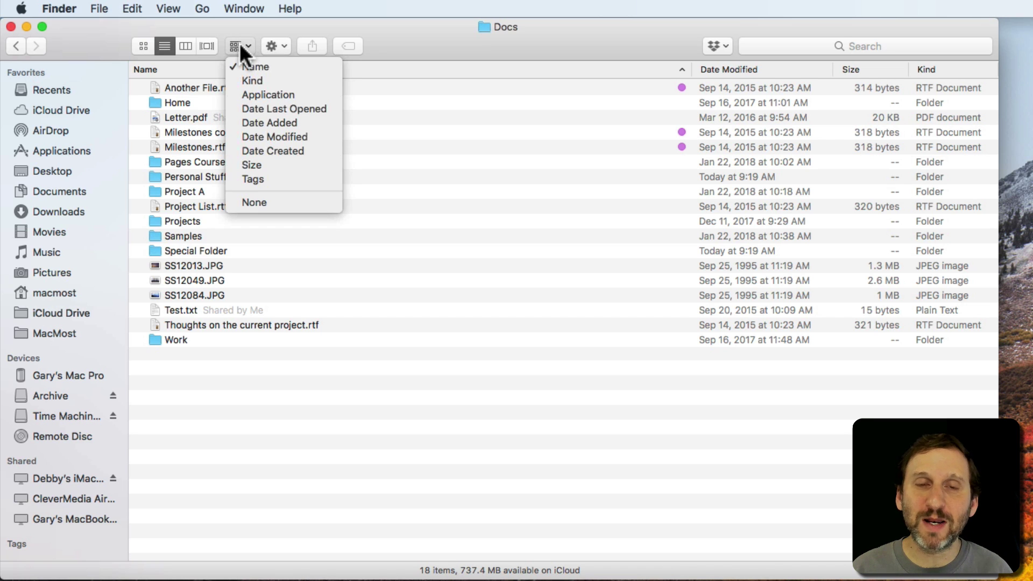
{"action": "left_click", "coordinate": [277, 208]}
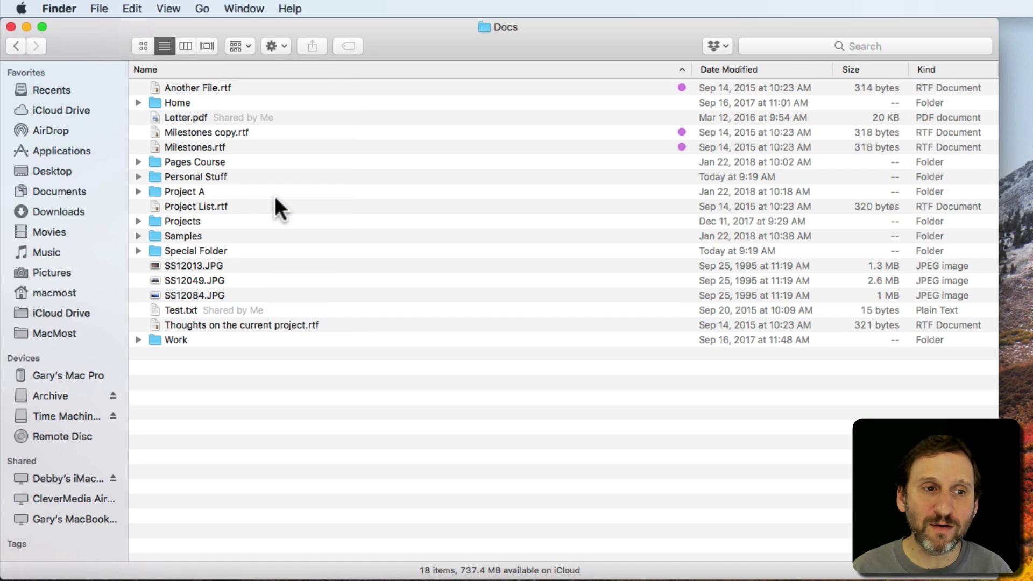
{"action": "left_click", "coordinate": [243, 68]}
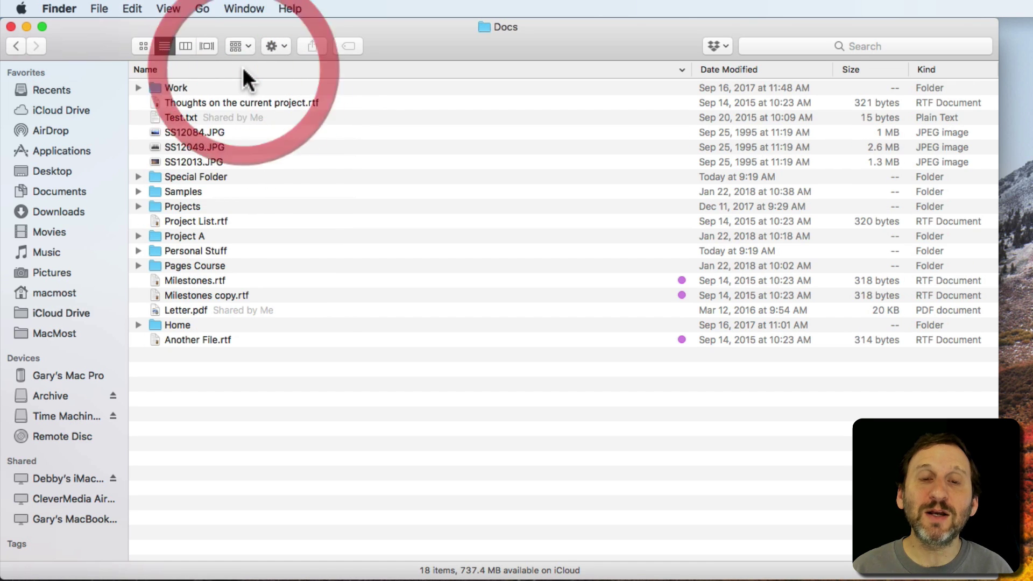
{"action": "left_click", "coordinate": [244, 68]}
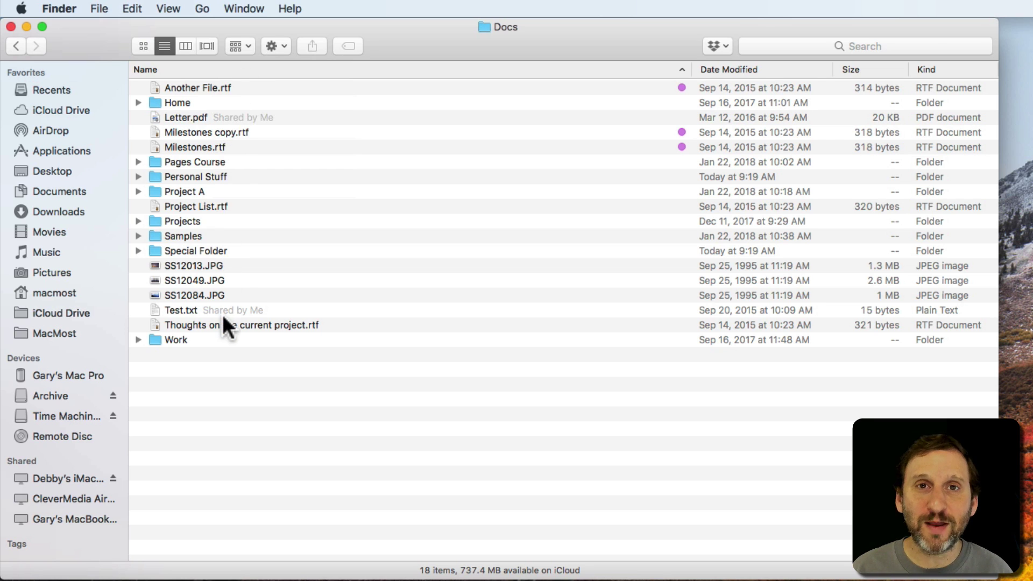
Group by Name once more, then set grouping to None and return to icon view
{"action": "left_click", "coordinate": [241, 45]}
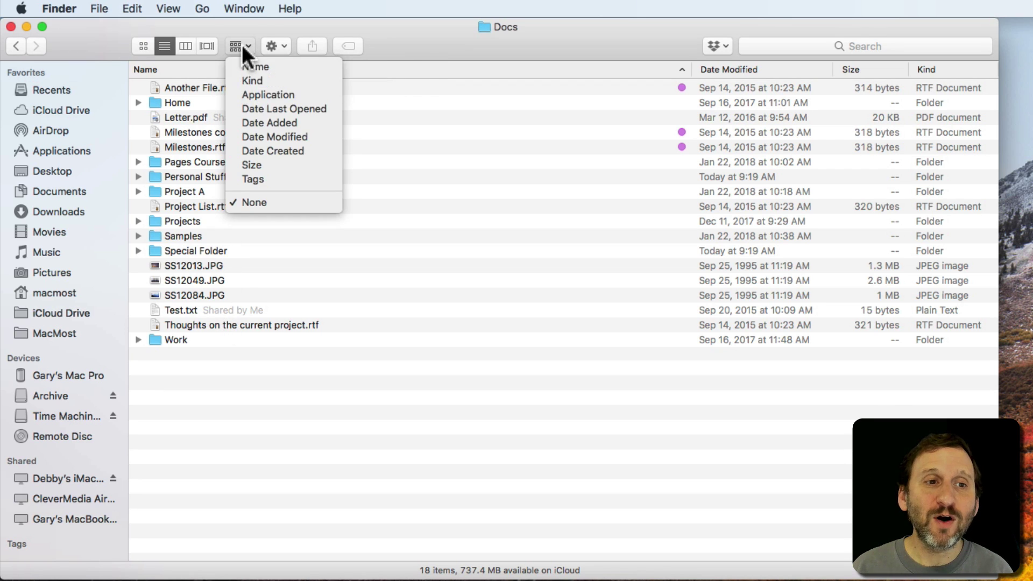
{"action": "left_click", "coordinate": [271, 66]}
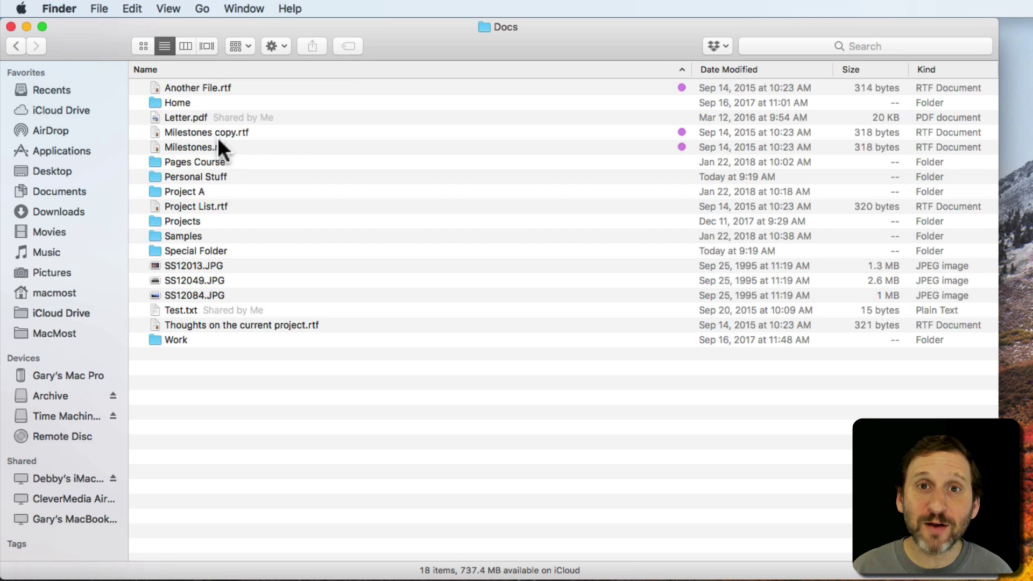
{"action": "left_click", "coordinate": [241, 45]}
{"action": "left_click", "coordinate": [418, 28]}
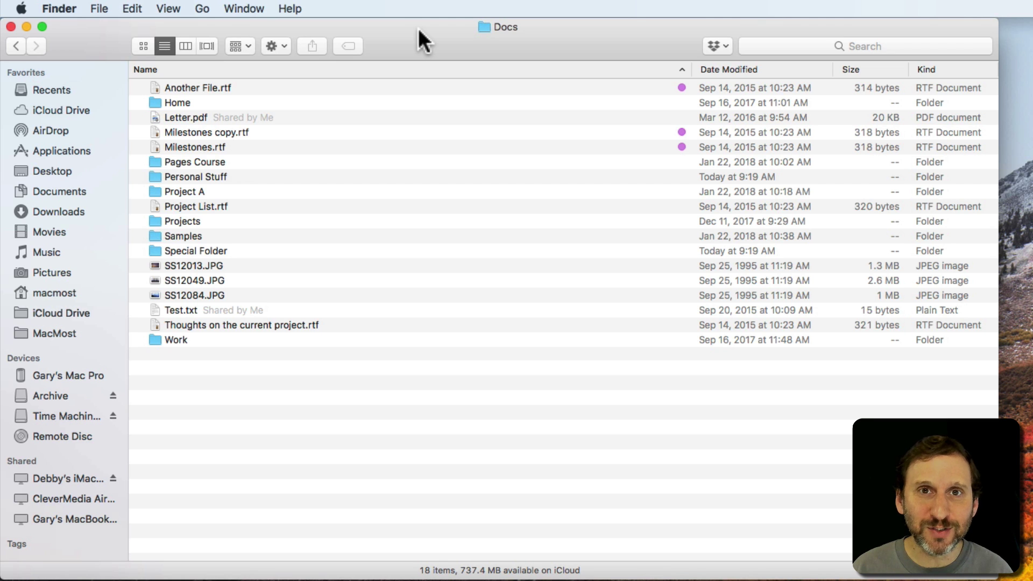
{"action": "left_click", "coordinate": [240, 45]}
{"action": "left_click", "coordinate": [266, 200]}
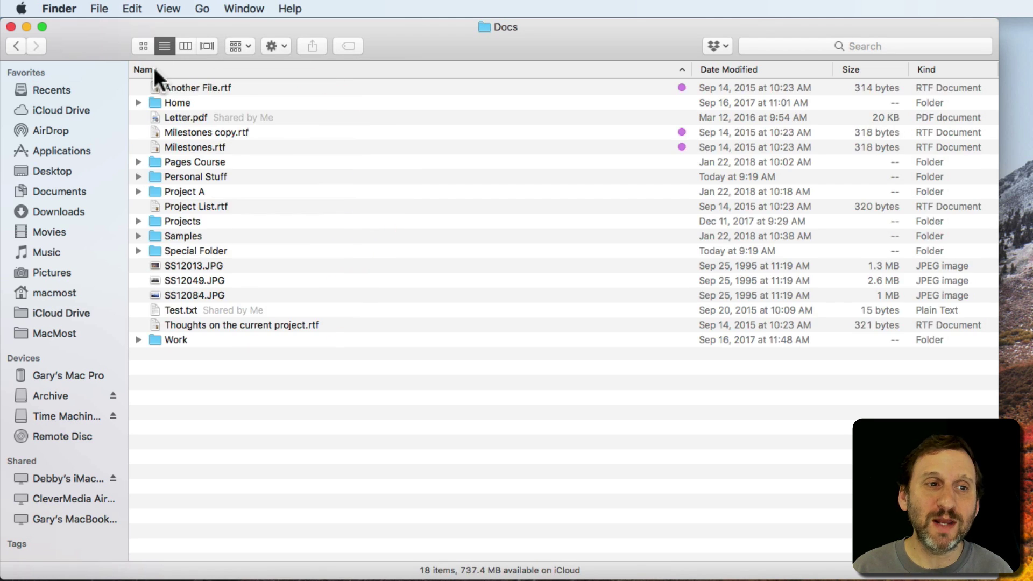
{"action": "left_click", "coordinate": [144, 46]}
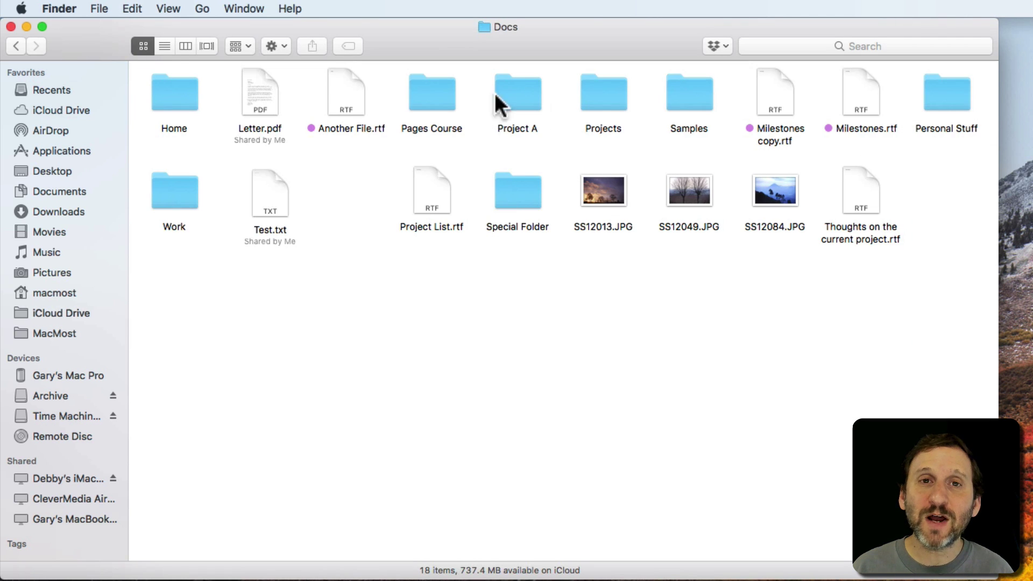
Drag Project A, Letter.pdf and Pages Course to new spots below Test.txt
{"action": "left_click_drag", "start_coordinate": [511, 111], "coordinate": [358, 277]}
{"action": "left_click_drag", "start_coordinate": [267, 108], "coordinate": [539, 330]}
{"action": "left_click_drag", "start_coordinate": [432, 94], "coordinate": [440, 339]}
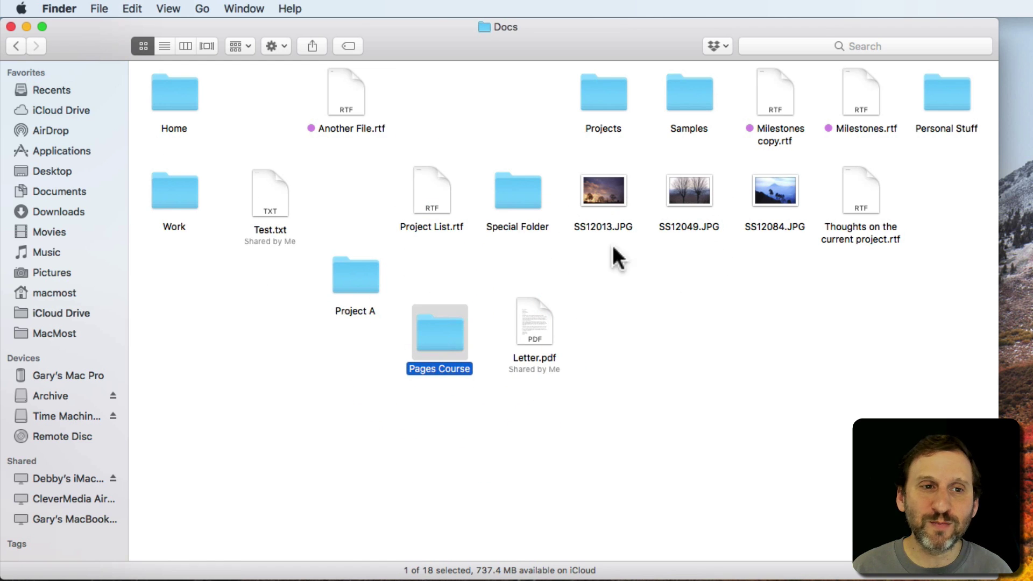
Group the icons by Kind and try repositioning the Projects folder
{"action": "left_click", "coordinate": [239, 46]}
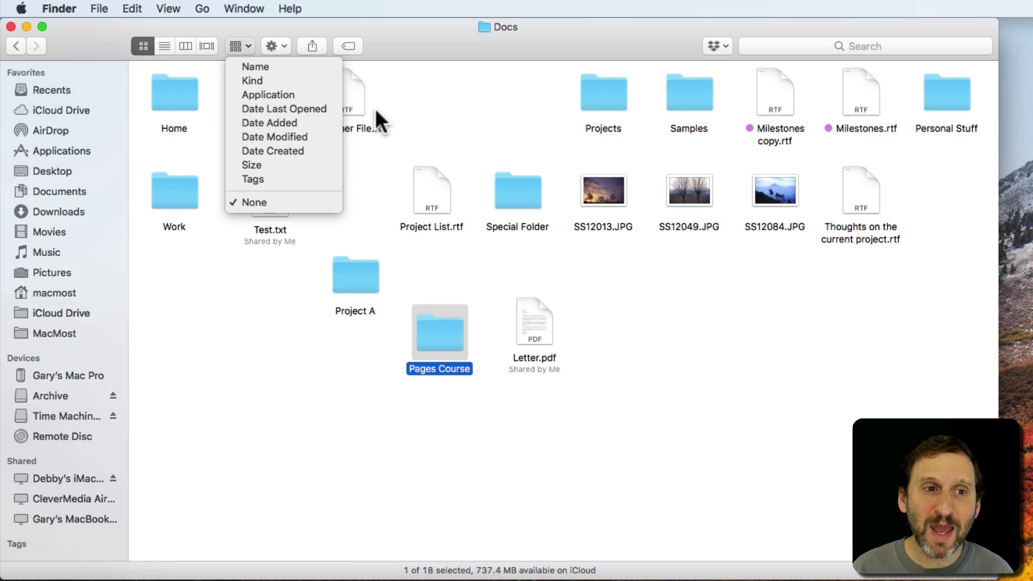
{"action": "left_click", "coordinate": [278, 81]}
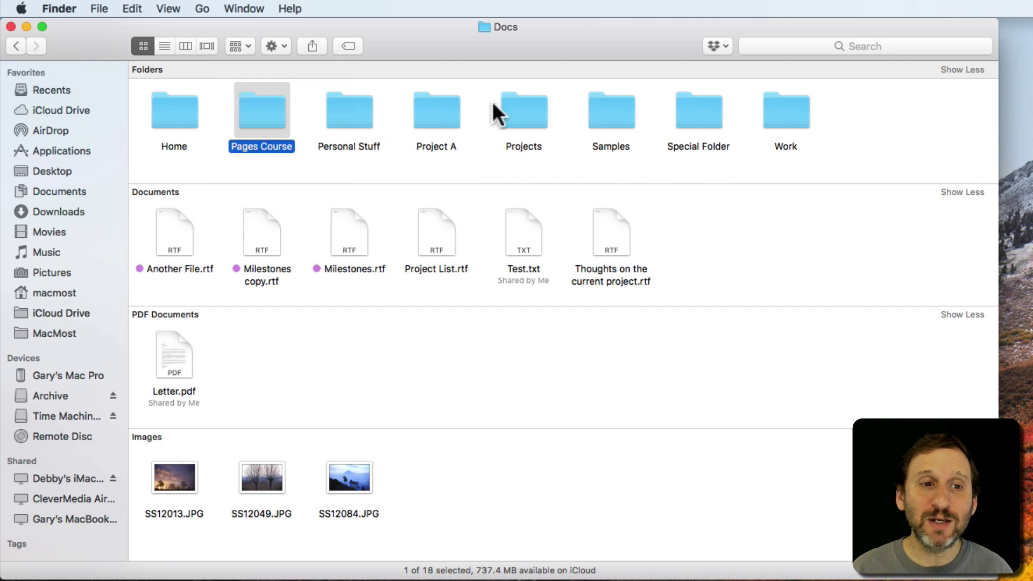
{"action": "left_click_drag", "start_coordinate": [545, 108], "coordinate": [842, 113]}
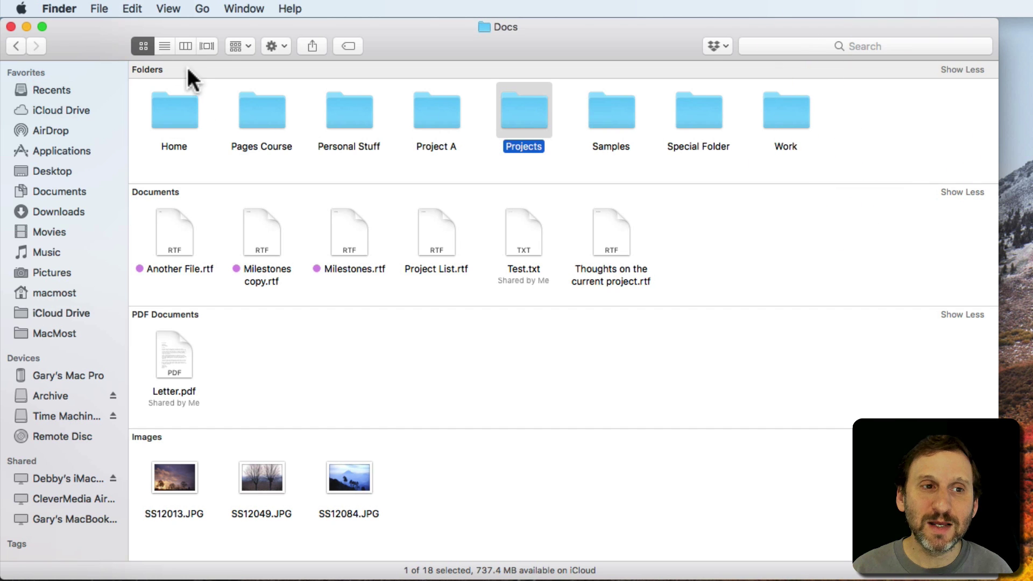
Arrange icons by Name, try dragging SS12013.JPG, then set grouping back to None
{"action": "left_click", "coordinate": [237, 45]}
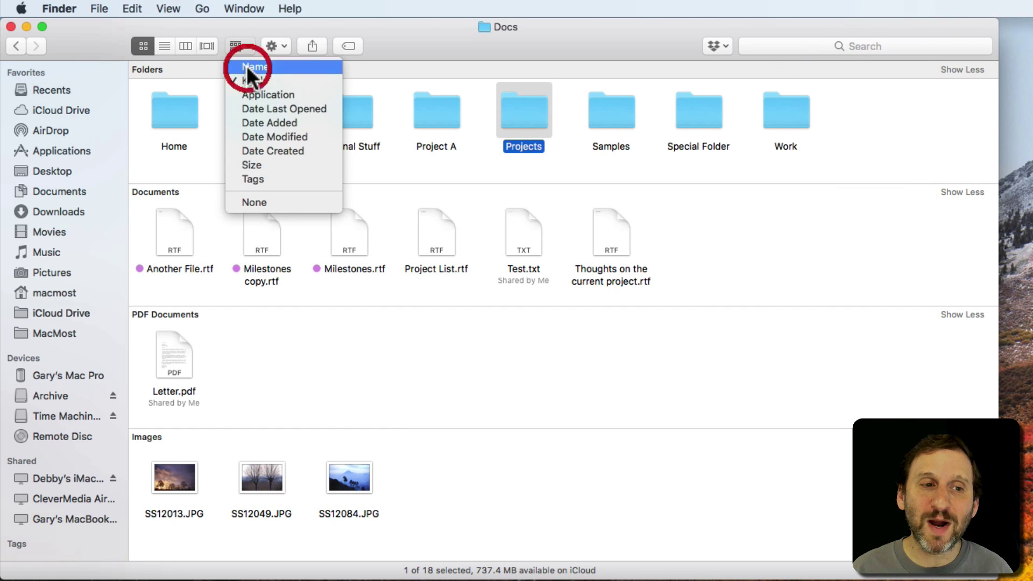
{"action": "left_click", "coordinate": [246, 66]}
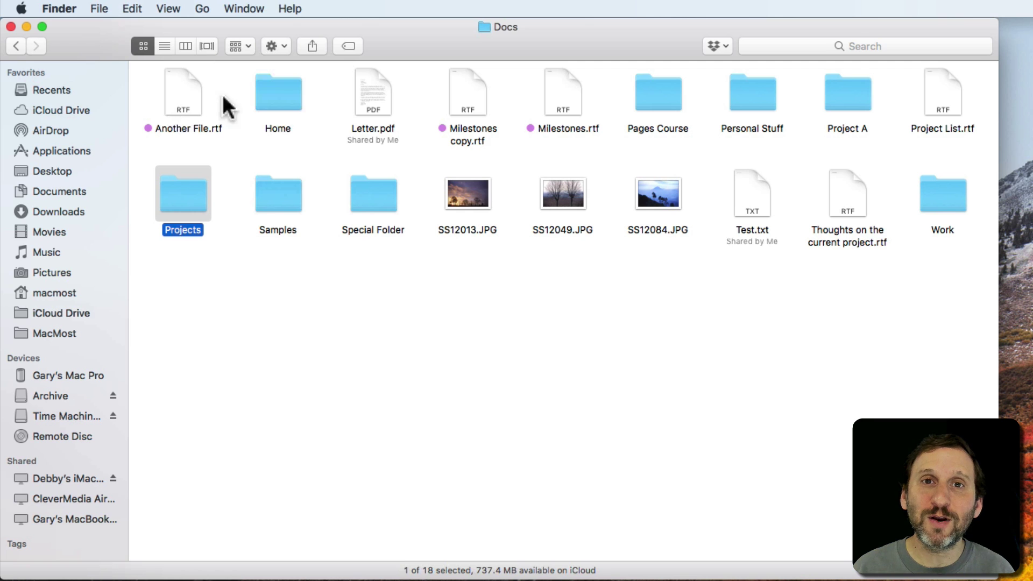
{"action": "left_click_drag", "start_coordinate": [461, 187], "coordinate": [479, 234]}
{"action": "left_click_drag", "start_coordinate": [374, 303], "coordinate": [362, 320]}
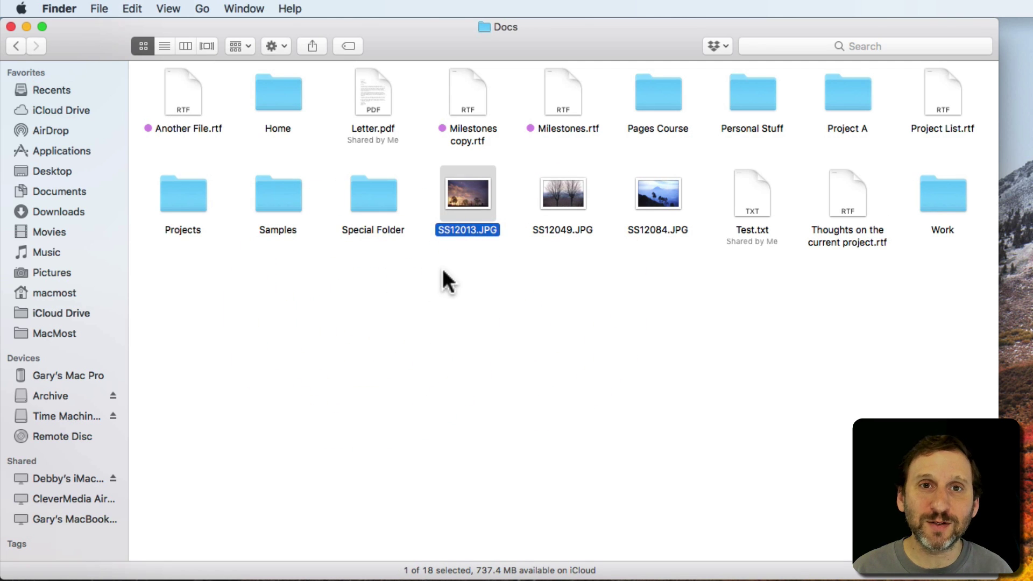
{"action": "left_click", "coordinate": [238, 47]}
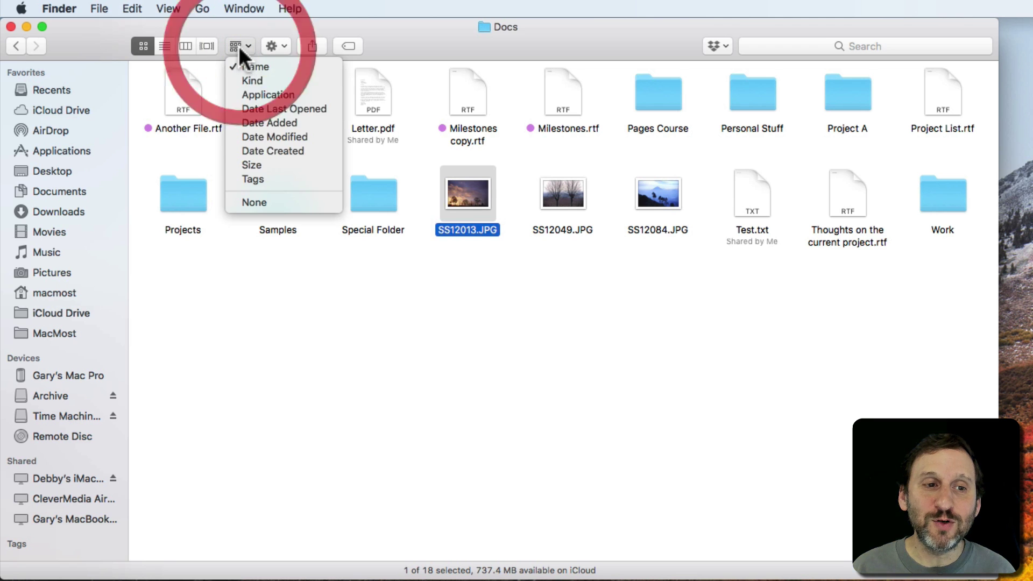
{"action": "left_click", "coordinate": [264, 203]}
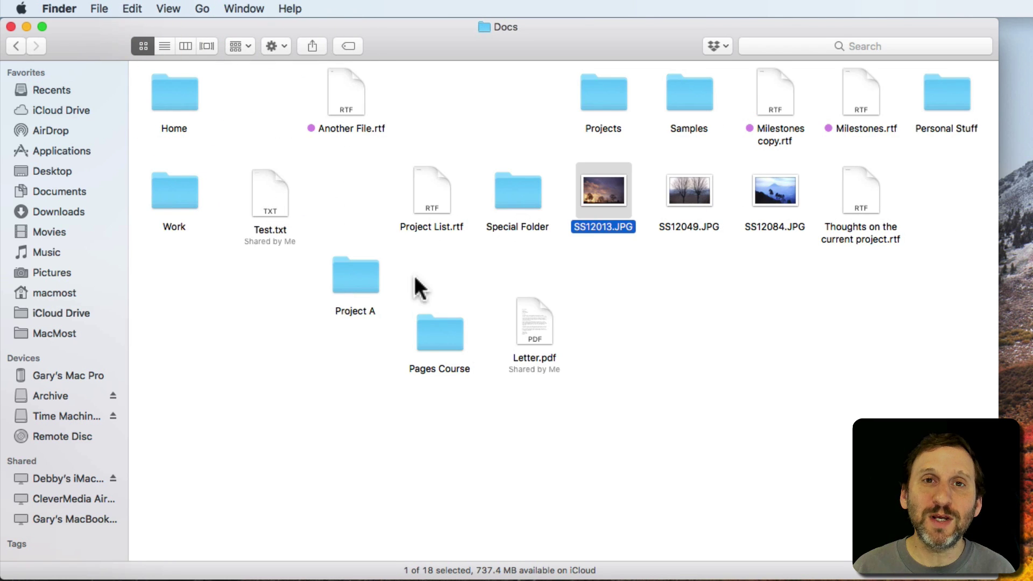
Toggle Arrange By to Name and back to None, then switch to list view
{"action": "left_click", "coordinate": [237, 46]}
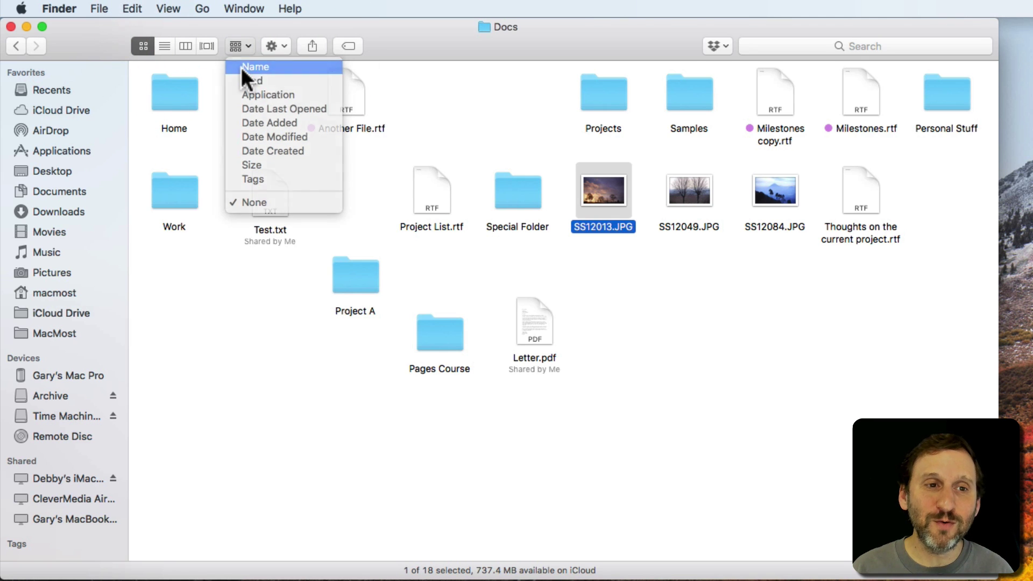
{"action": "left_click", "coordinate": [241, 66]}
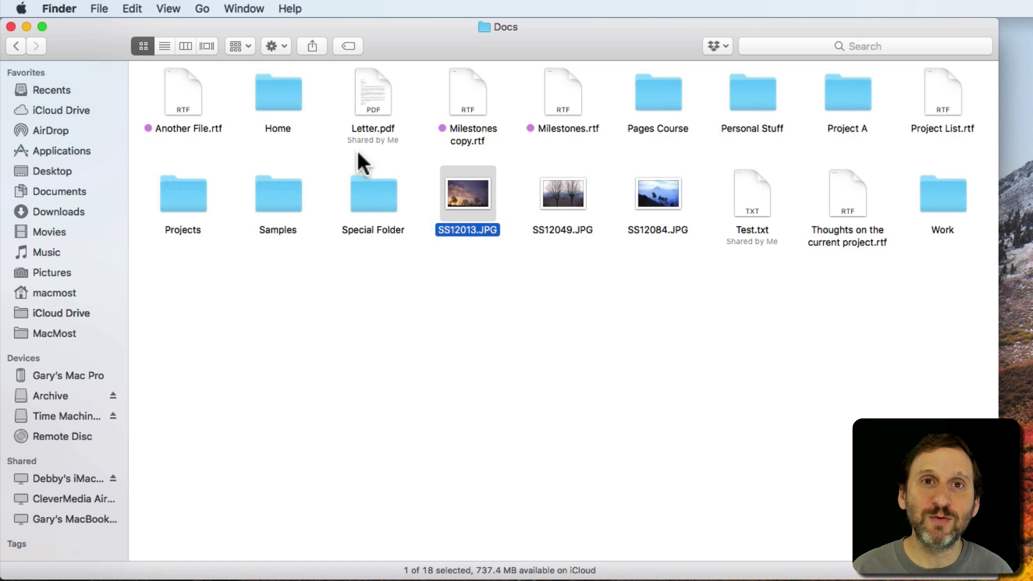
{"action": "left_click", "coordinate": [240, 47]}
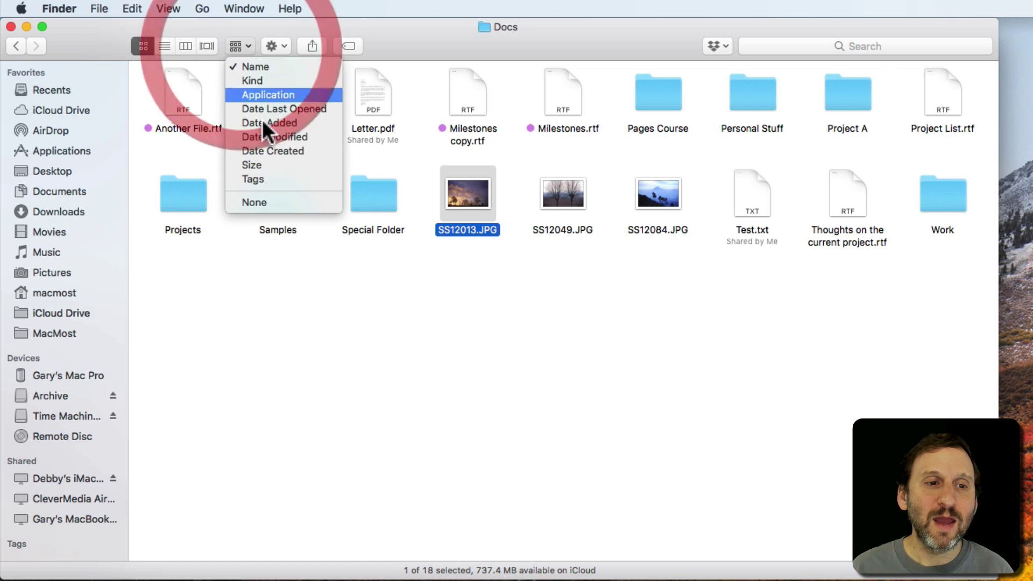
{"action": "left_click", "coordinate": [273, 201]}
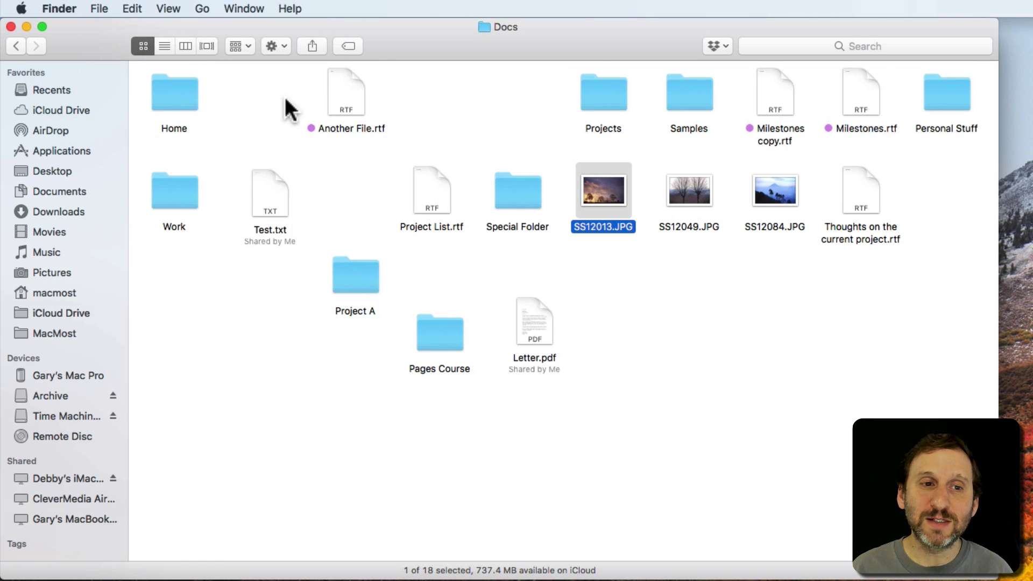
{"action": "left_click", "coordinate": [164, 46]}
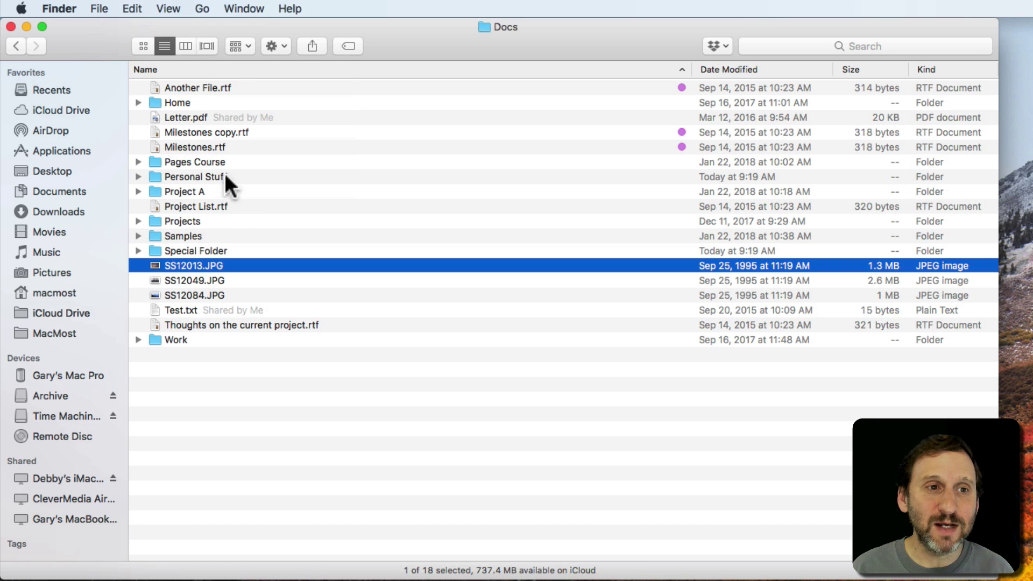
{"action": "left_click", "coordinate": [241, 45]}
Group the list by Name, then remove grouping again
{"action": "left_click", "coordinate": [258, 65]}
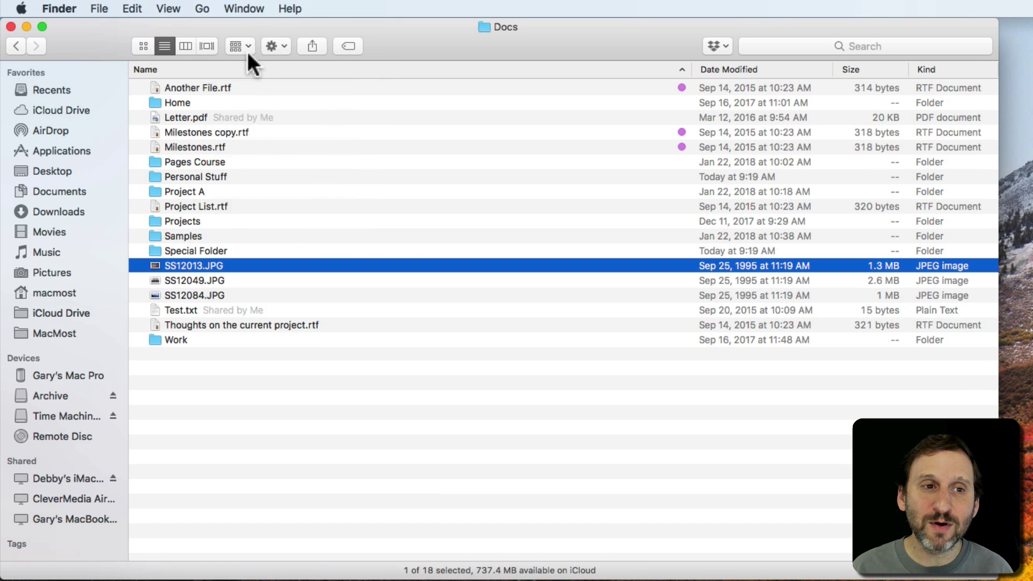
{"action": "left_click", "coordinate": [243, 46]}
{"action": "left_click", "coordinate": [275, 202]}
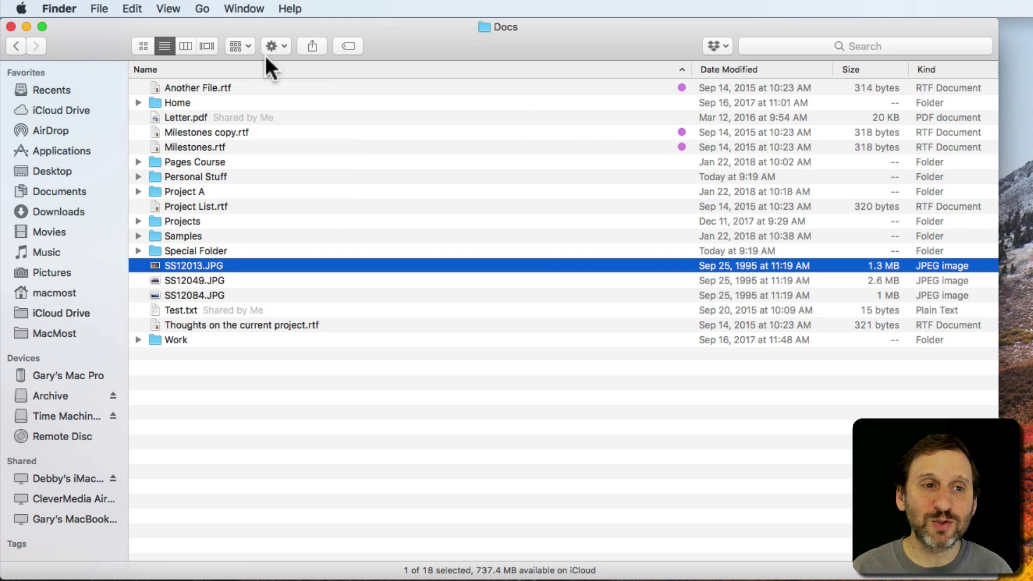
{"action": "left_click", "coordinate": [242, 46]}
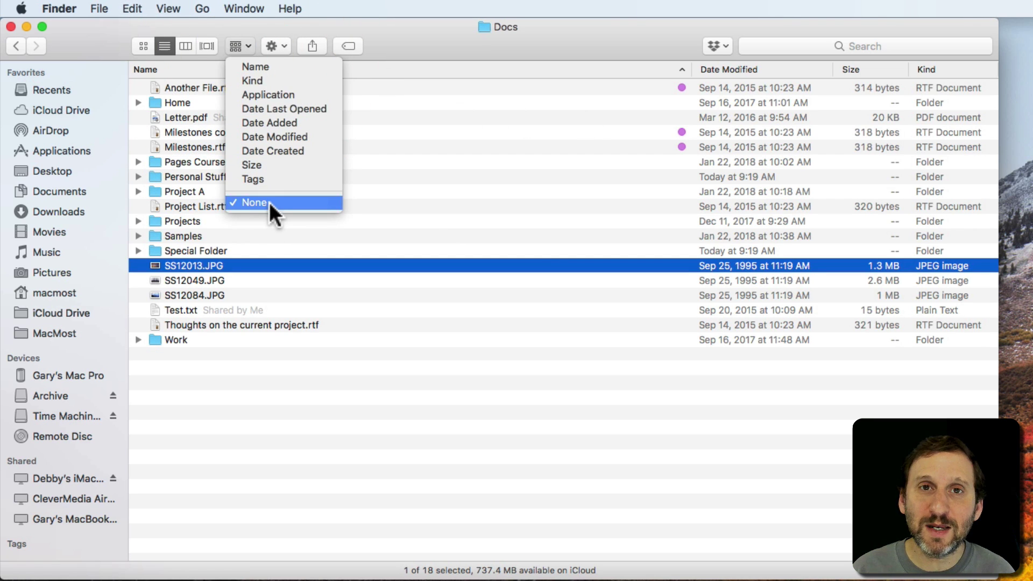
{"action": "left_click", "coordinate": [243, 23]}
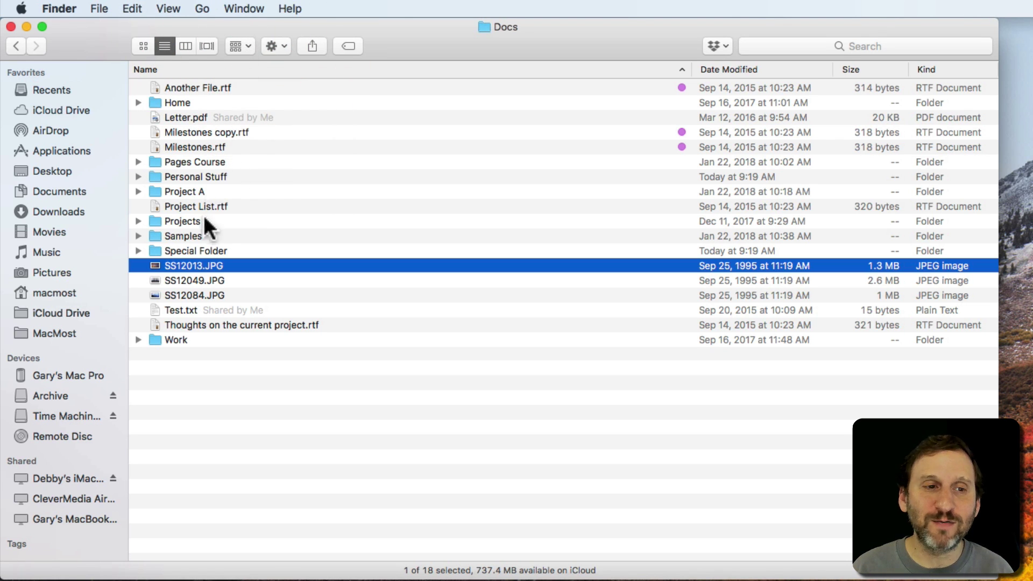
Group the list by Date Added, then by Application, and select Letter.pdf
{"action": "left_click", "coordinate": [239, 47]}
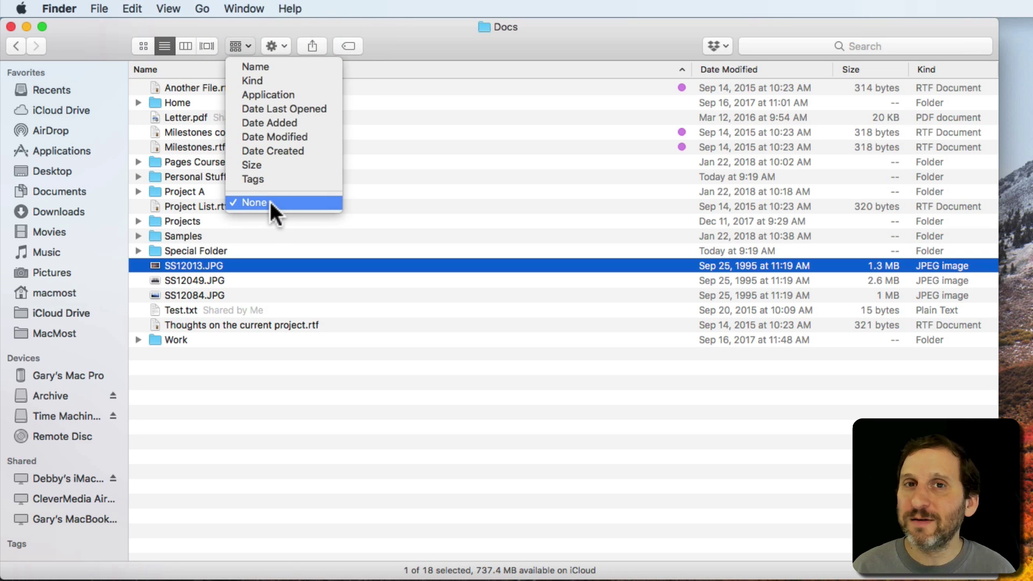
{"action": "left_click", "coordinate": [270, 123]}
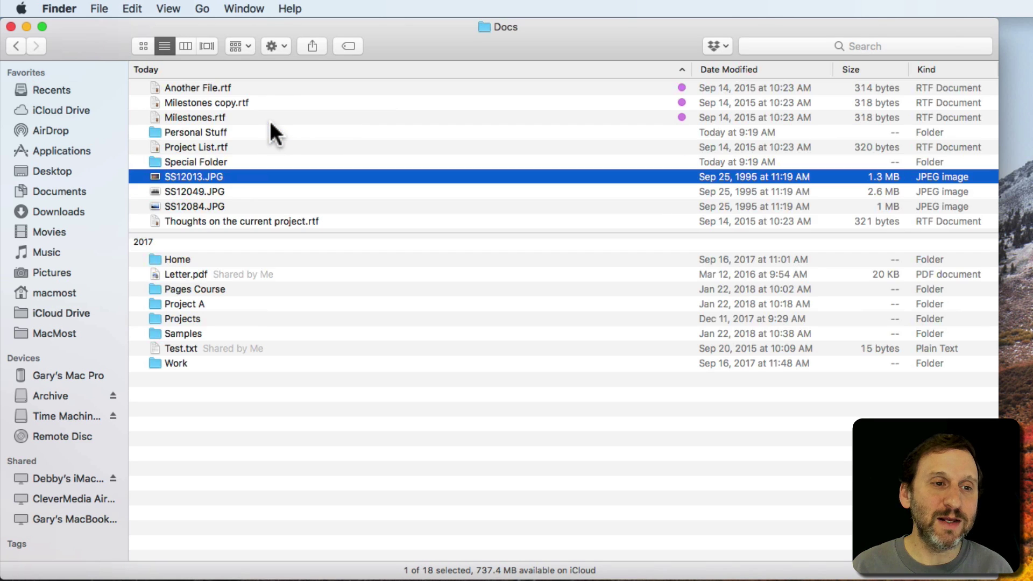
{"action": "left_click", "coordinate": [244, 47]}
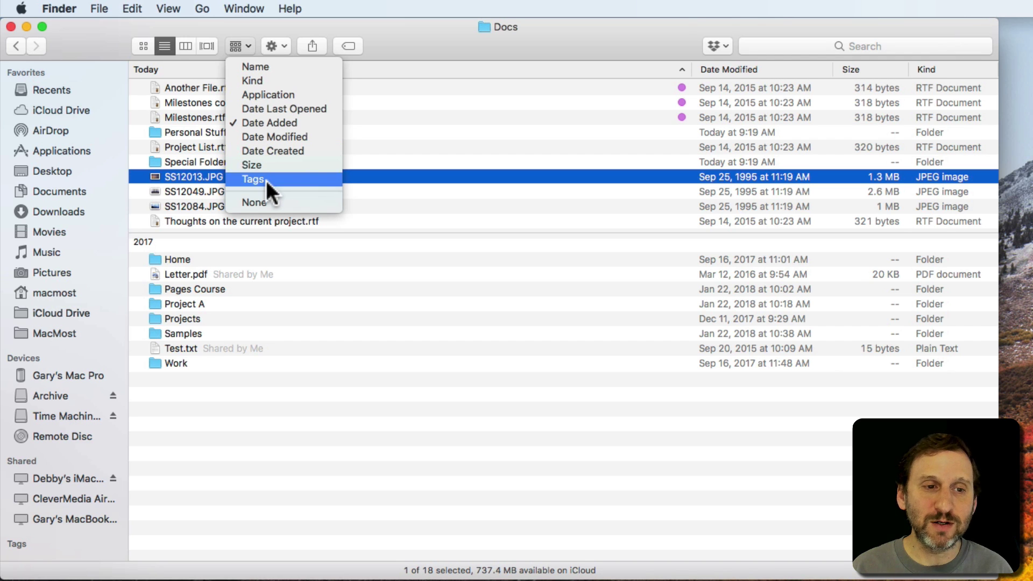
{"action": "left_click", "coordinate": [264, 94]}
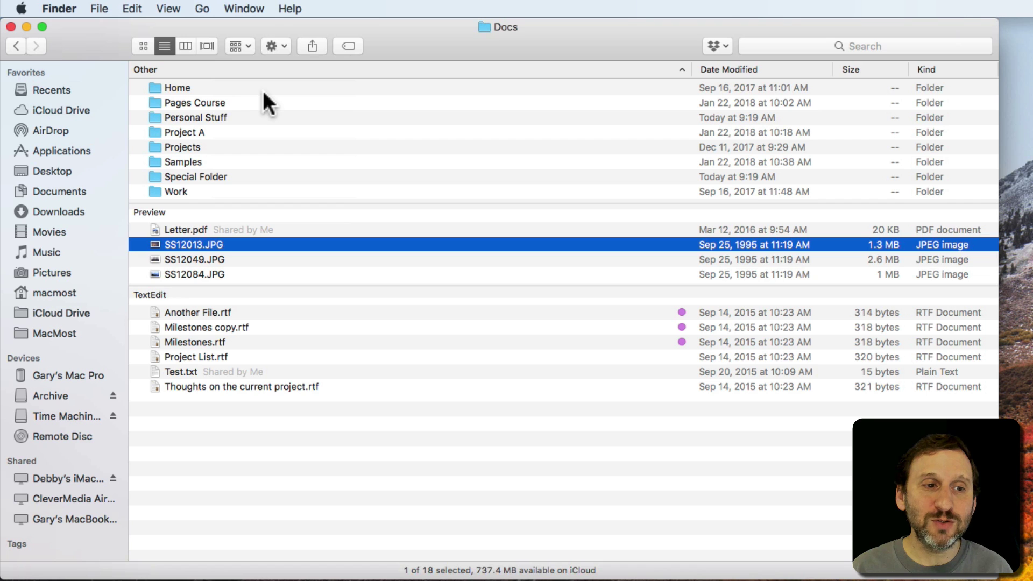
{"action": "key", "text": "Up"}
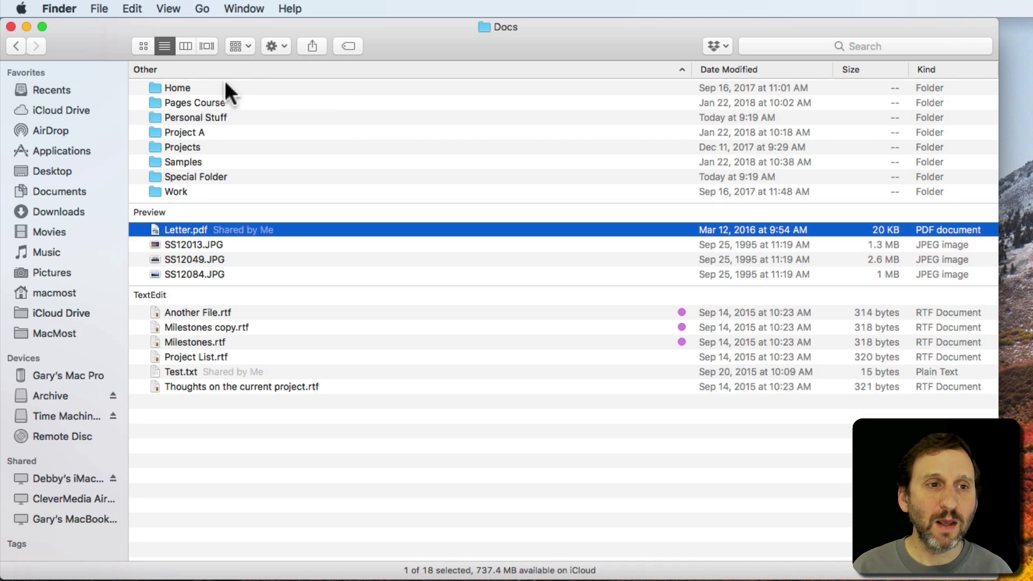
Return to icon view and set Arrange By to None, Name, then None again
{"action": "left_click", "coordinate": [146, 47]}
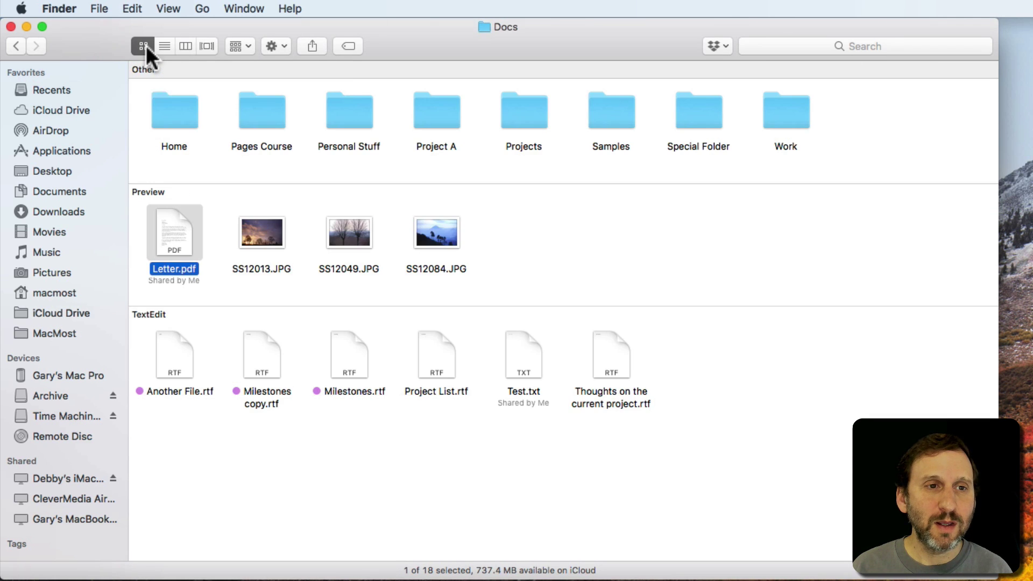
{"action": "left_click", "coordinate": [228, 45]}
{"action": "left_click", "coordinate": [270, 204]}
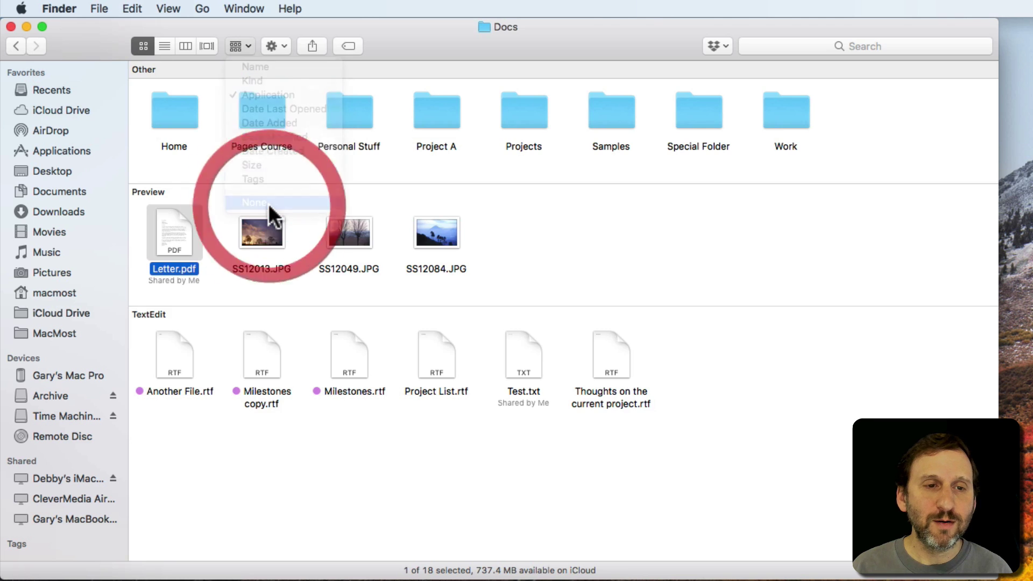
{"action": "left_click", "coordinate": [238, 46]}
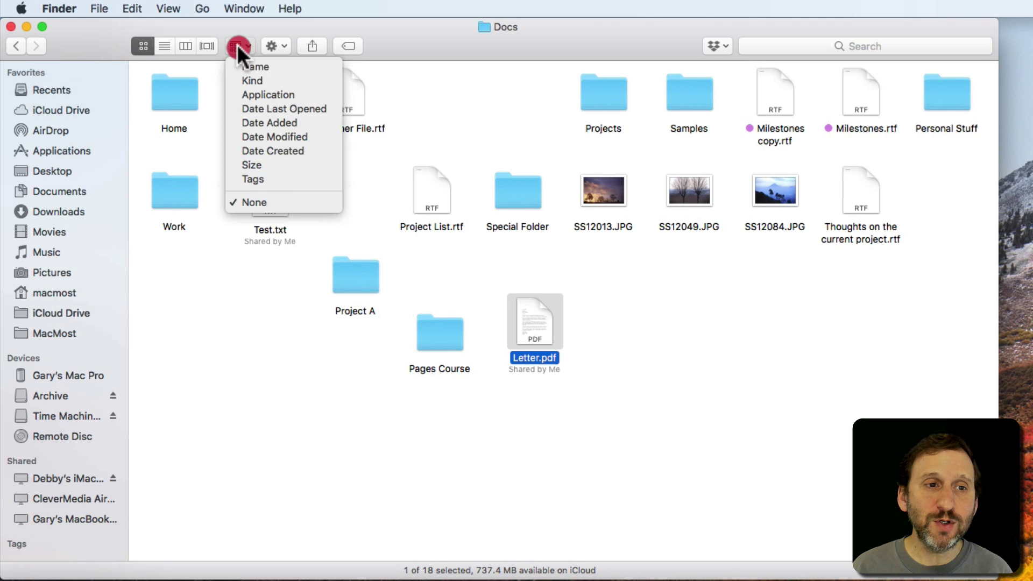
{"action": "left_click", "coordinate": [246, 66]}
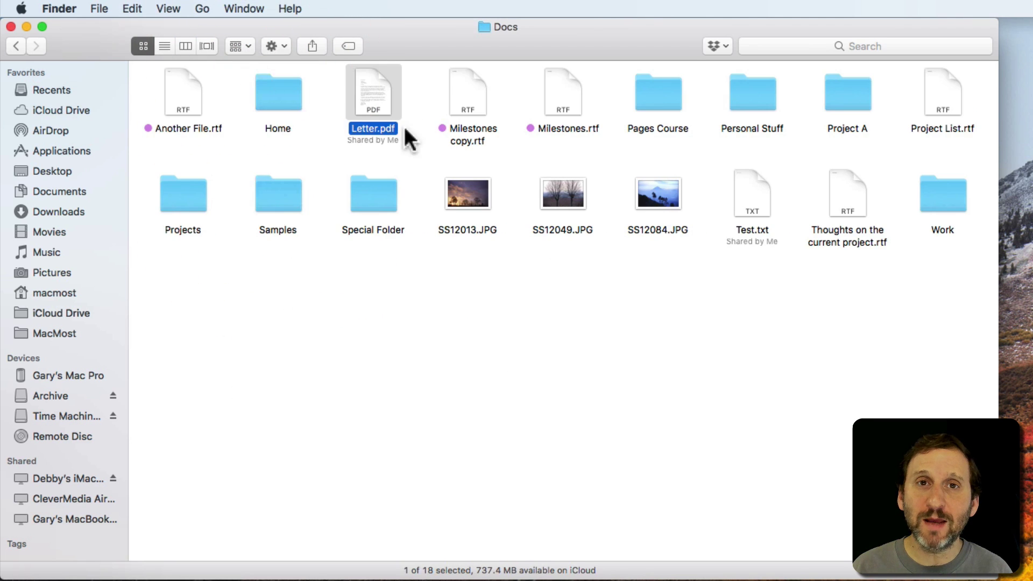
{"action": "left_click", "coordinate": [242, 47]}
{"action": "left_click", "coordinate": [280, 200]}
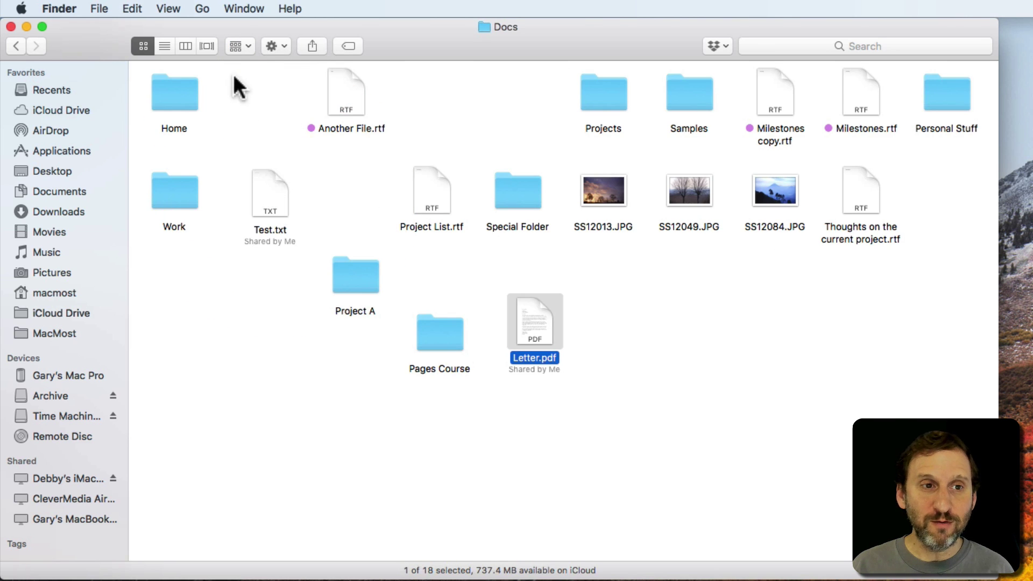
{"action": "left_click_drag", "start_coordinate": [234, 42], "coordinate": [143, 7]}
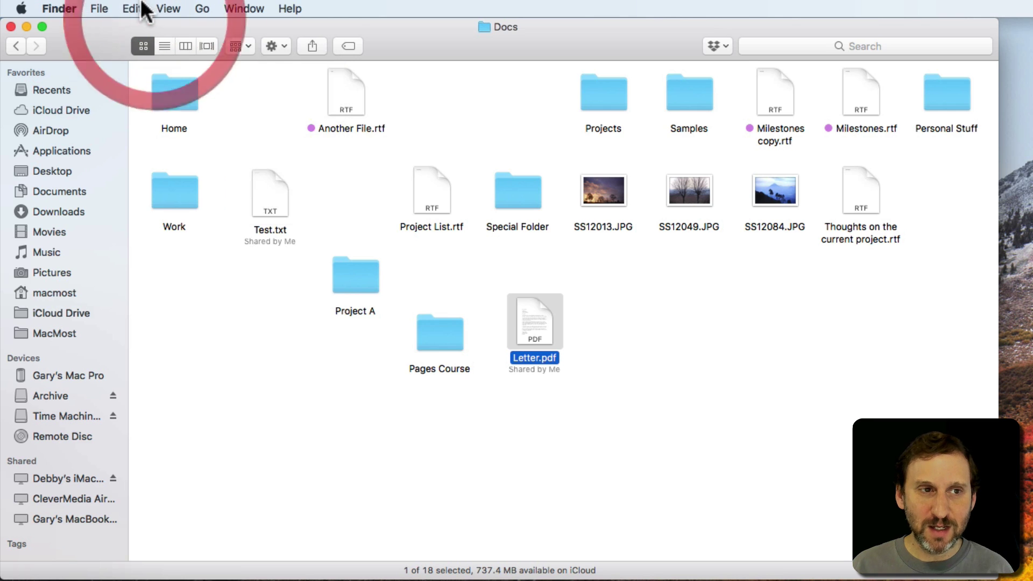
Clean up the icons by Name and drag Home back into the second slot
{"action": "left_click", "coordinate": [135, 8]}
{"action": "mouse_move", "coordinate": [171, 8]}
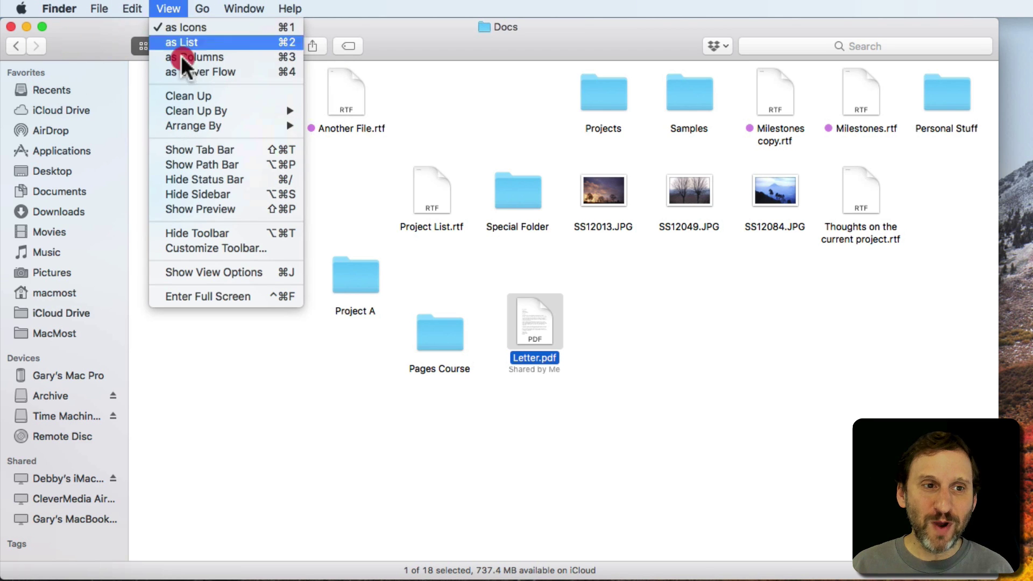
{"action": "mouse_move", "coordinate": [189, 111]}
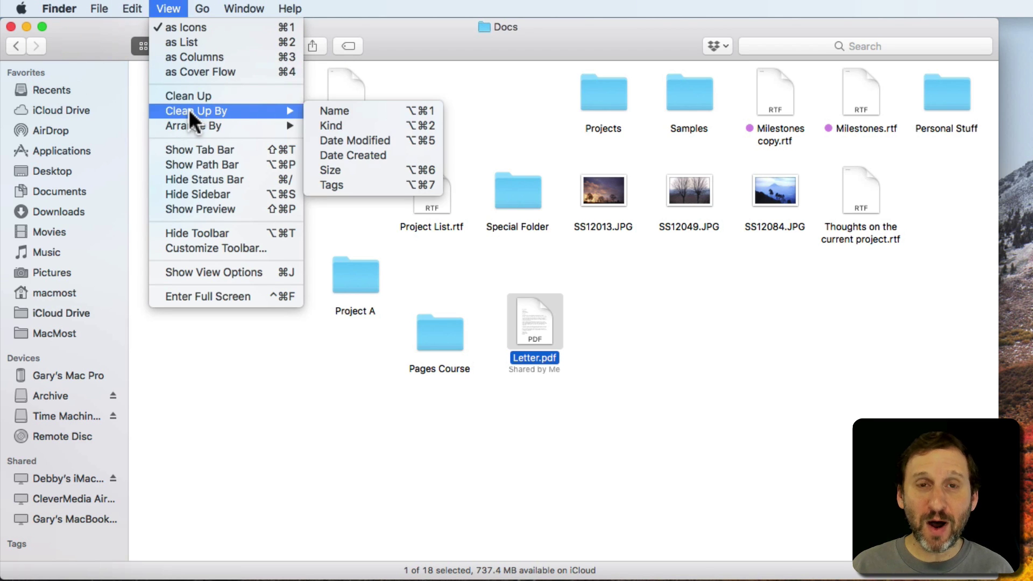
{"action": "left_click", "coordinate": [348, 111]}
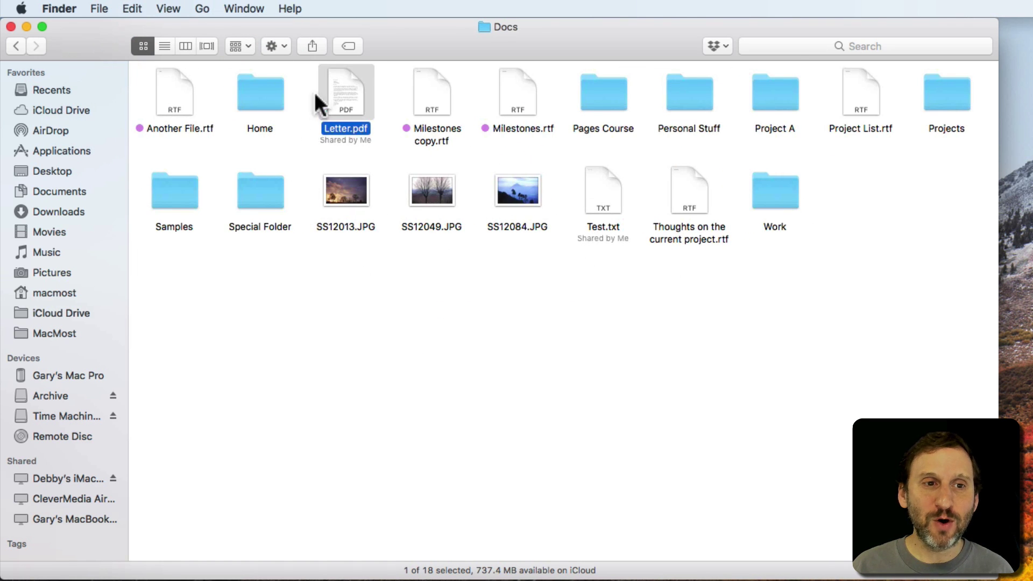
{"action": "left_click", "coordinate": [304, 138]}
{"action": "mouse_move", "coordinate": [261, 97]}
{"action": "left_mouse_down"}
{"action": "mouse_move", "coordinate": [320, 243]}
{"action": "mouse_move", "coordinate": [252, 100]}
{"action": "left_mouse_up"}
Select Home and check the Arrange By popup and View menu, leaving grouping on None
{"action": "left_click", "coordinate": [238, 47]}
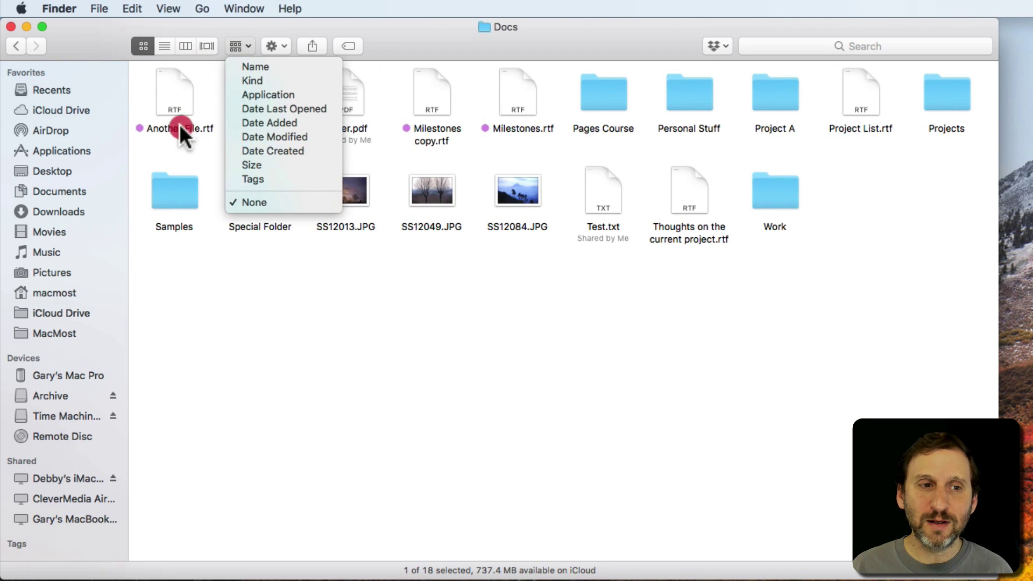
{"action": "left_click", "coordinate": [179, 124]}
{"action": "left_click", "coordinate": [253, 104]}
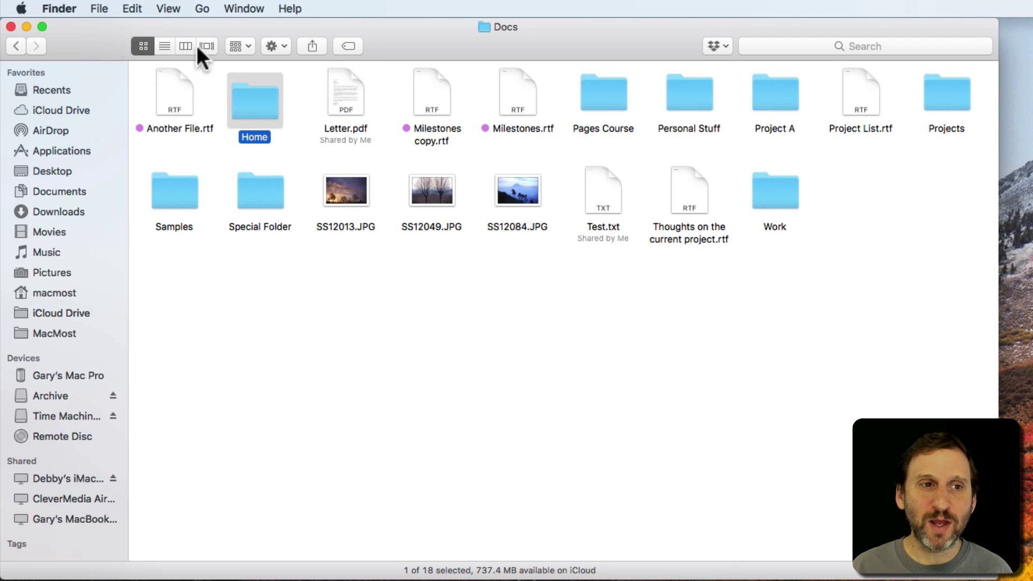
{"action": "left_click", "coordinate": [237, 46]}
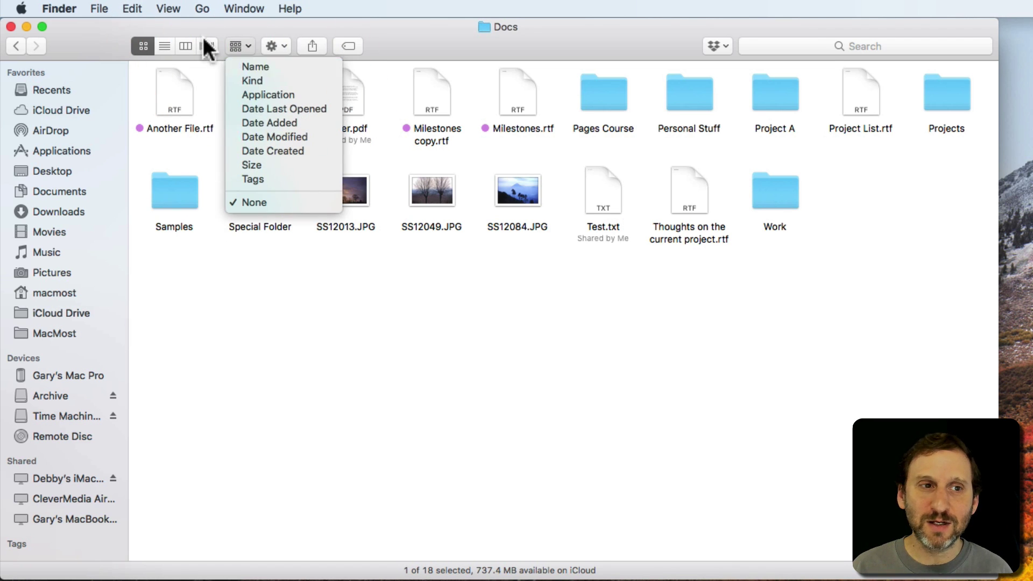
{"action": "left_click", "coordinate": [188, 17]}
{"action": "left_click", "coordinate": [169, 9]}
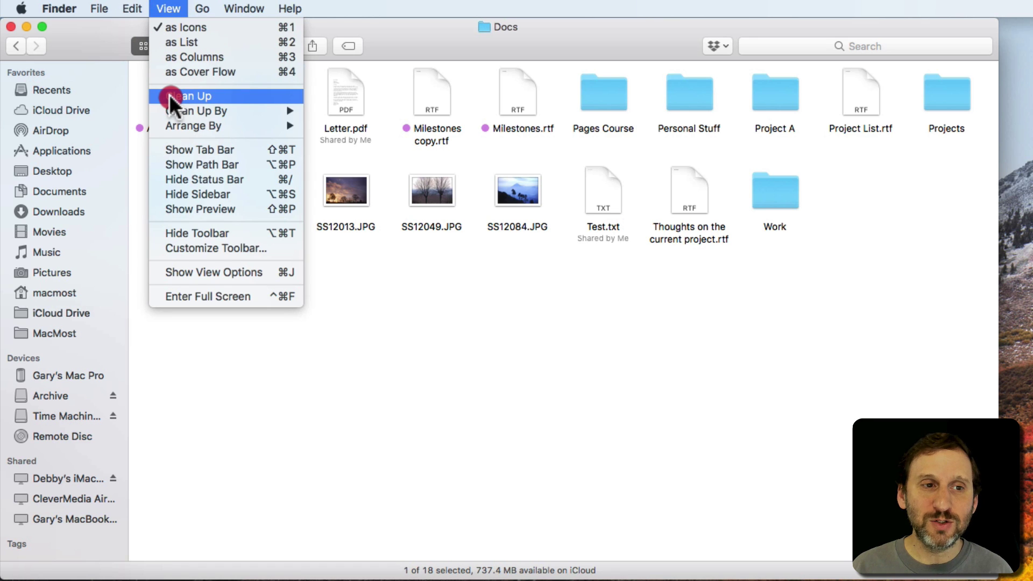
{"action": "mouse_move", "coordinate": [176, 108]}
{"action": "left_click", "coordinate": [329, 313]}
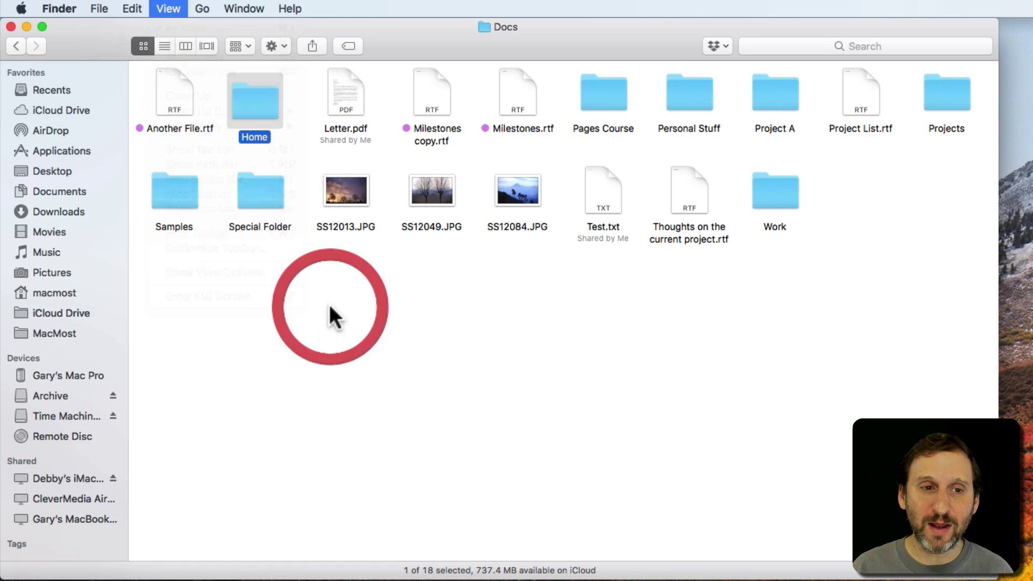
{"action": "left_click", "coordinate": [239, 48]}
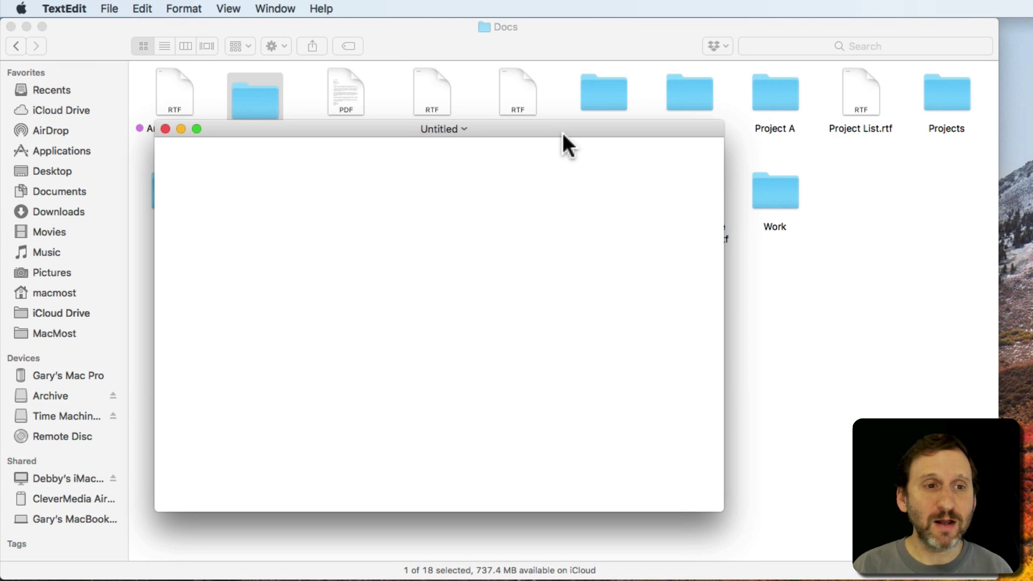
In TextEdit, bring up the File > Open dialog and move it to the left
{"action": "left_click", "coordinate": [107, 9]}
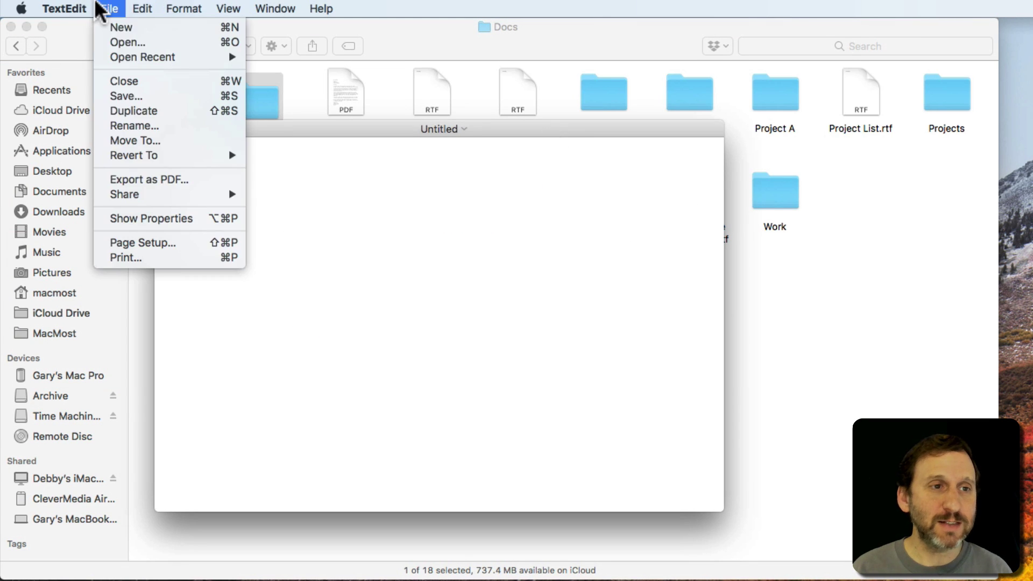
{"action": "left_click", "coordinate": [130, 42]}
{"action": "left_click_drag", "start_coordinate": [834, 155], "coordinate": [520, 119]}
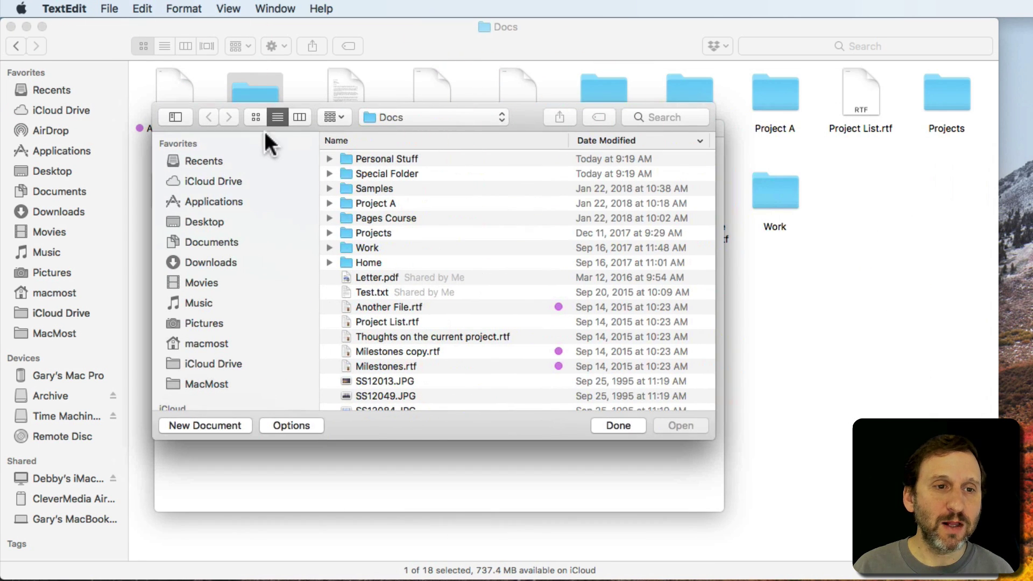
Try Kind and Size grouping, set grouping to None, and sort by name ascending
{"action": "left_click", "coordinate": [337, 117]}
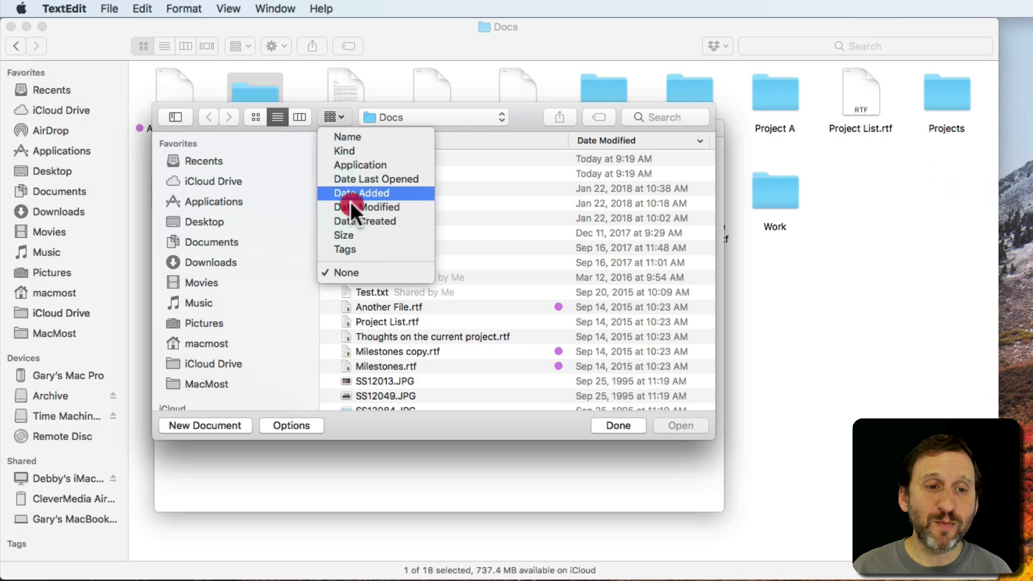
{"action": "left_click", "coordinate": [355, 150]}
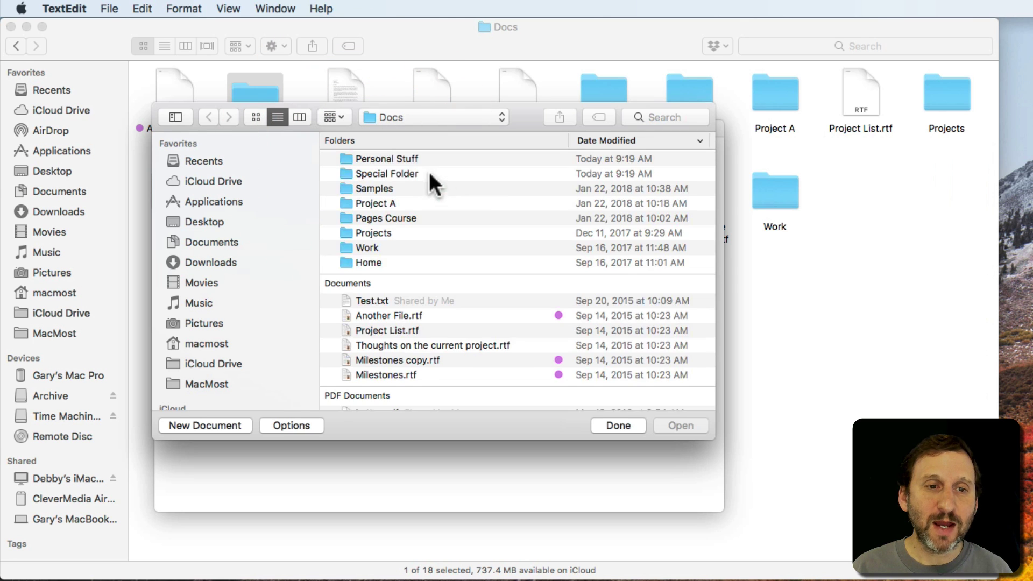
{"action": "scroll", "coordinate": [400, 261], "scroll_direction": "down", "scroll_amount": 1}
{"action": "scroll", "coordinate": [401, 261], "scroll_direction": "up", "scroll_amount": 1}
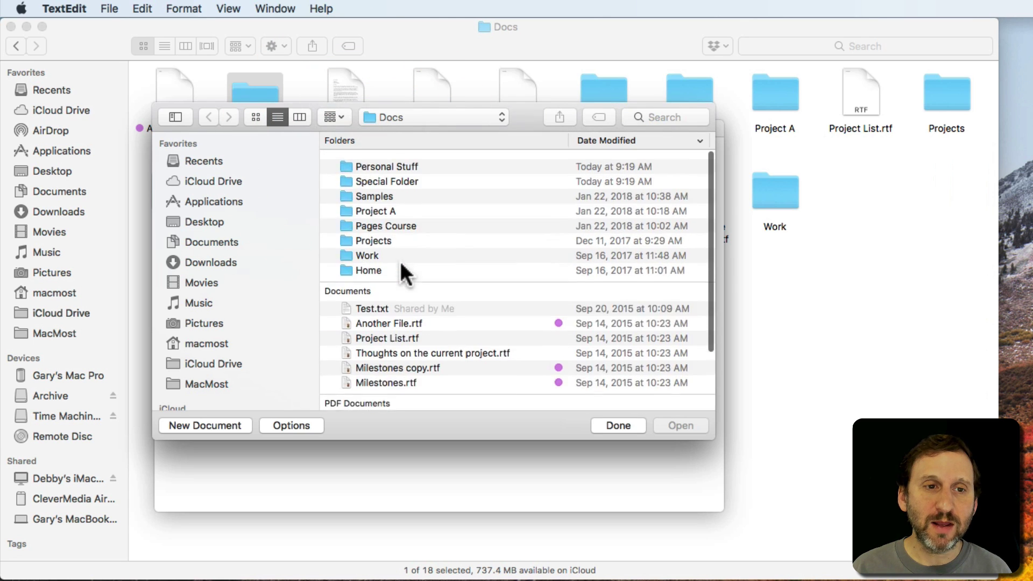
{"action": "left_click", "coordinate": [335, 119]}
{"action": "left_click", "coordinate": [366, 231]}
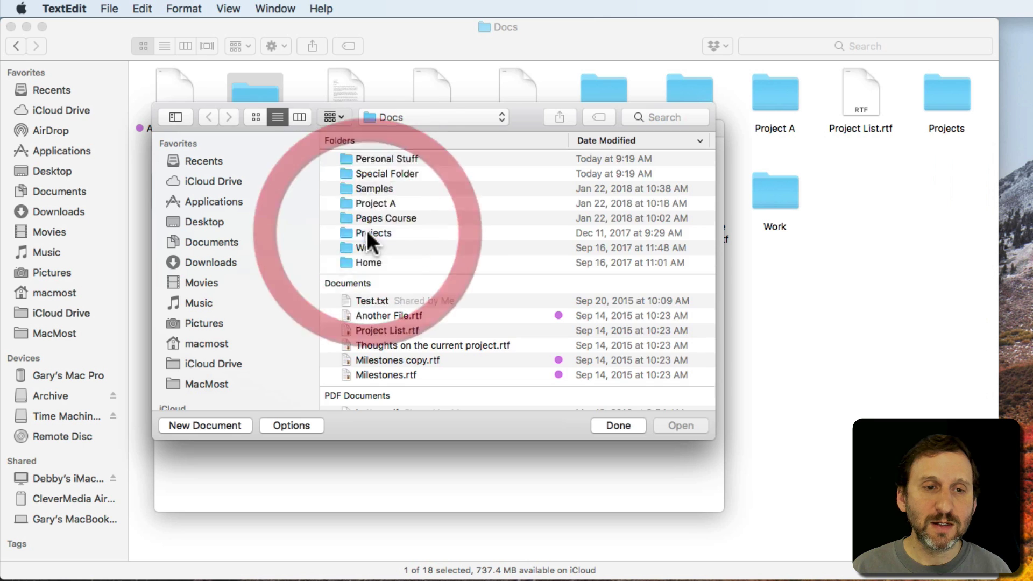
{"action": "left_click_drag", "start_coordinate": [337, 115], "coordinate": [362, 271]}
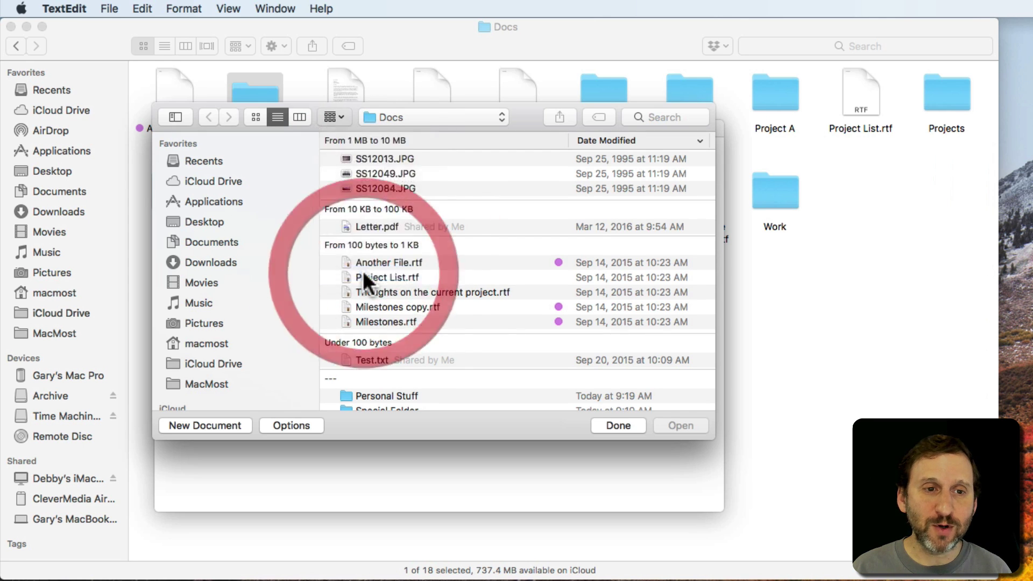
{"action": "left_click", "coordinate": [499, 142]}
{"action": "left_click", "coordinate": [451, 141]}
{"action": "left_click", "coordinate": [451, 141]}
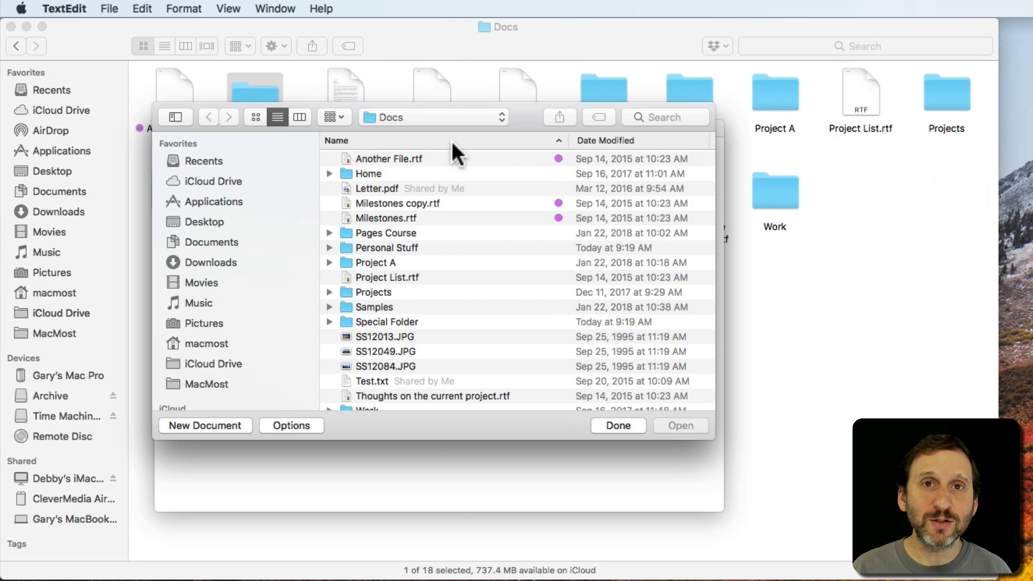
In the list, group by name, sort by Date Modified, Kind and Name, then remove grouping
{"action": "left_click", "coordinate": [335, 117]}
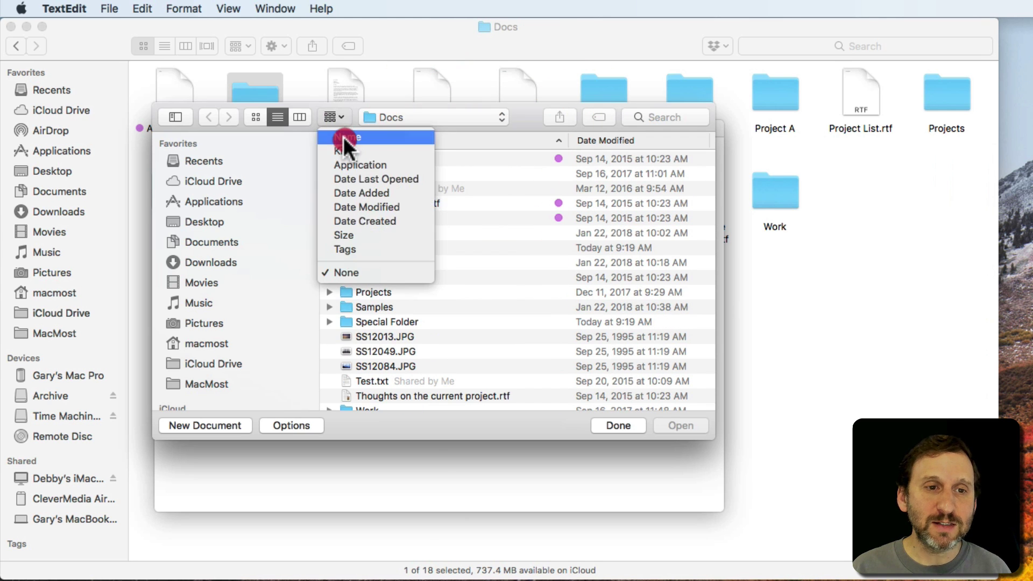
{"action": "left_click", "coordinate": [344, 138]}
{"action": "left_click", "coordinate": [615, 141]}
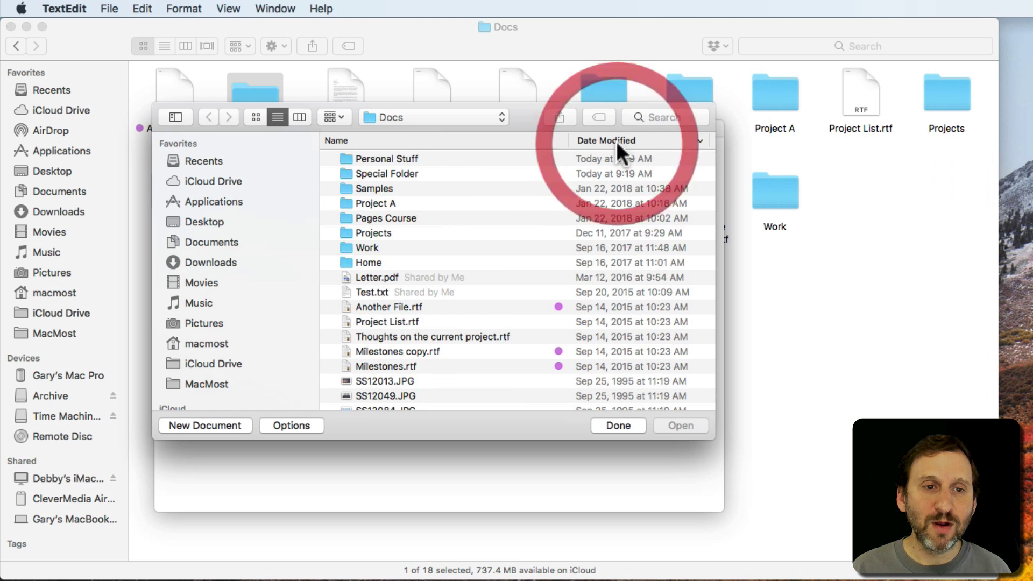
{"action": "scroll", "coordinate": [656, 142], "scroll_direction": "right", "scroll_amount": 5}
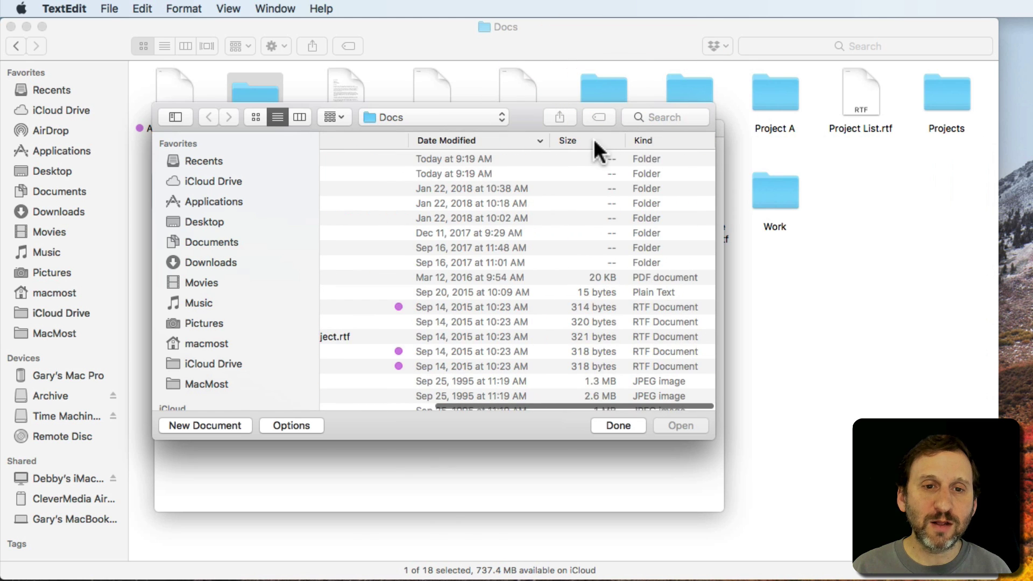
{"action": "left_click", "coordinate": [658, 141]}
{"action": "left_click", "coordinate": [472, 140]}
{"action": "scroll", "coordinate": [472, 140], "scroll_direction": "left", "scroll_amount": 5}
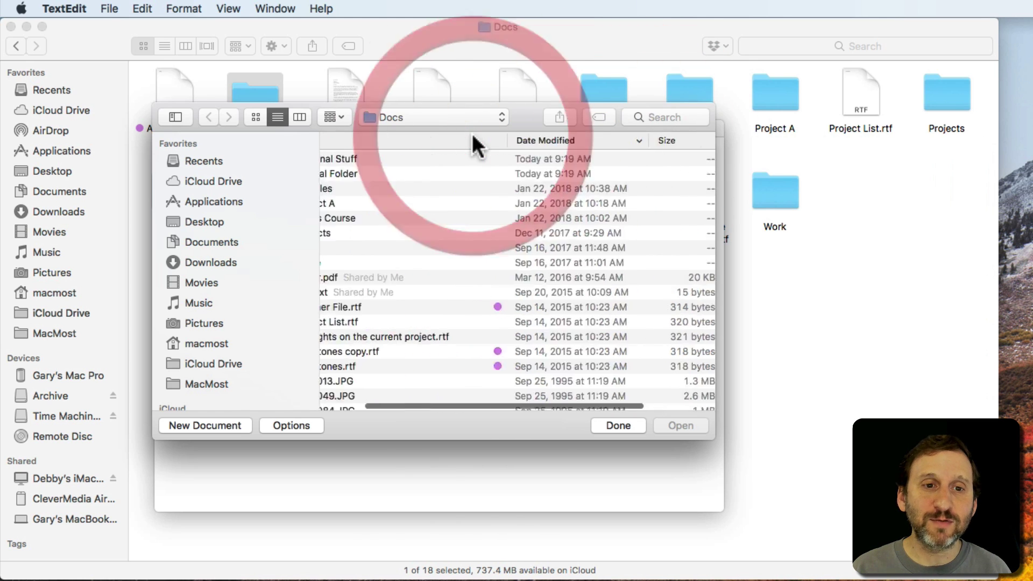
{"action": "left_click", "coordinate": [427, 139]}
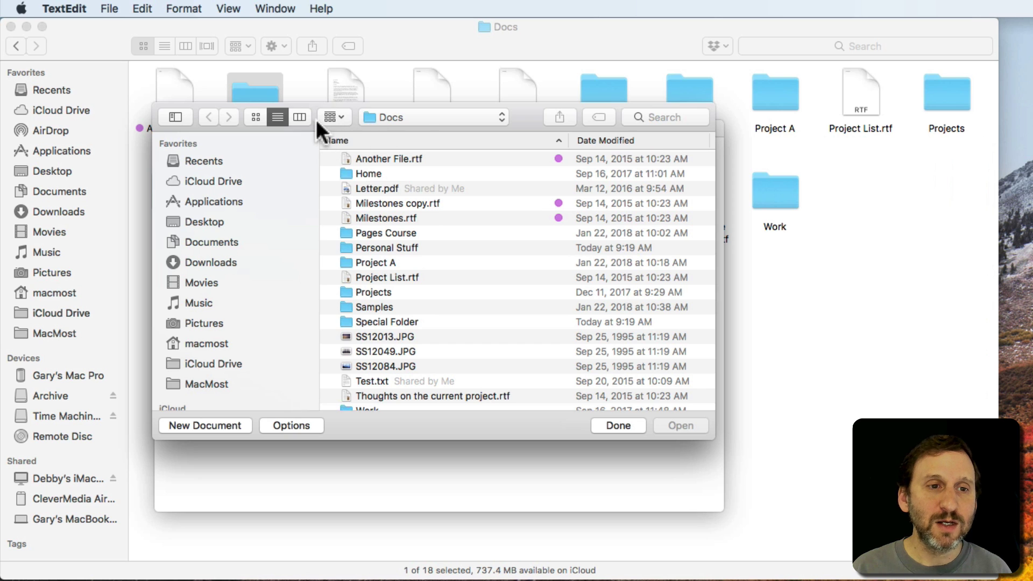
{"action": "left_click", "coordinate": [333, 117]}
{"action": "left_click", "coordinate": [344, 273]}
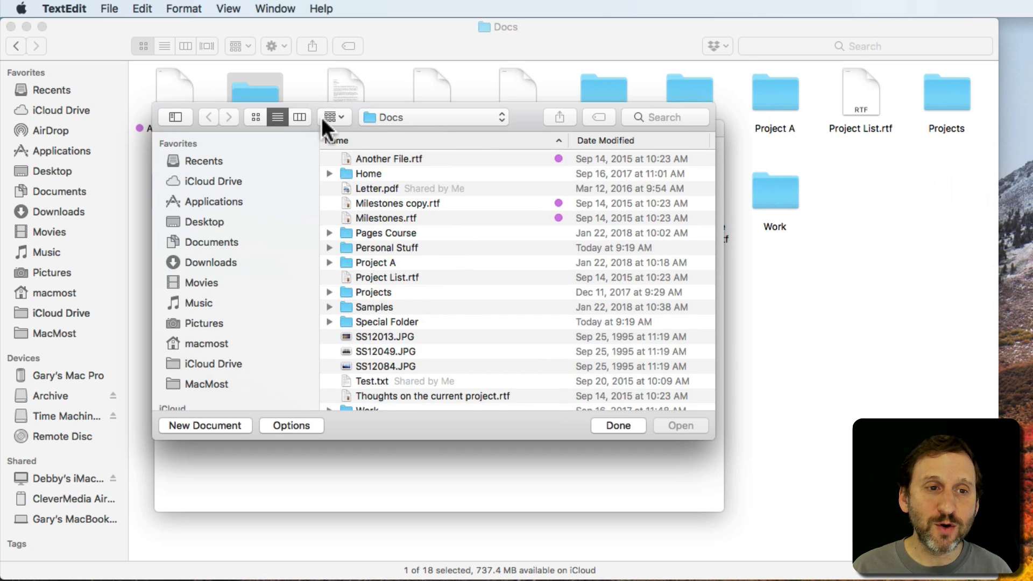
Show icons arranged by name, then grouped by kind, then try Column view and return to List view
{"action": "left_click", "coordinate": [262, 115]}
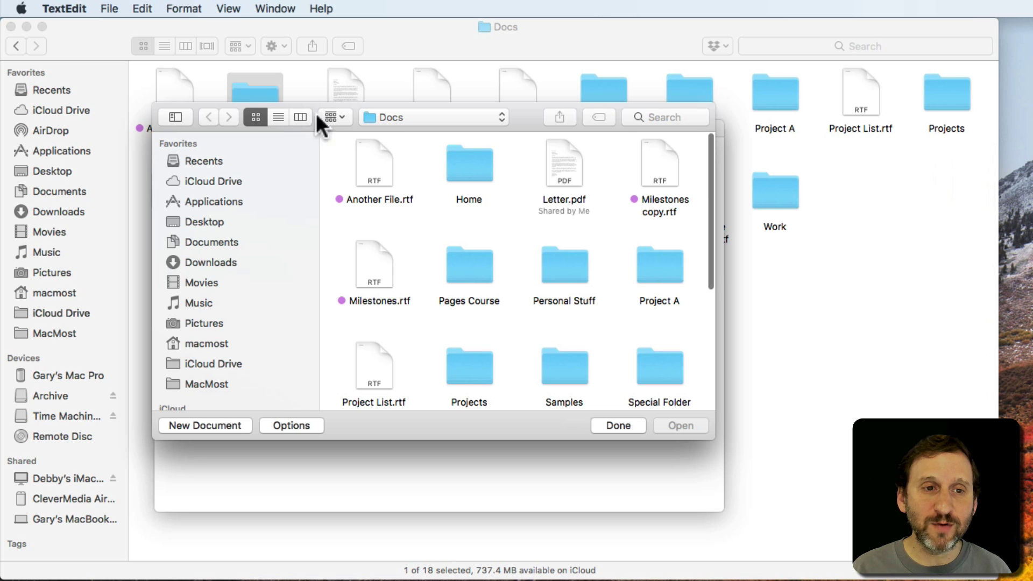
{"action": "left_click", "coordinate": [330, 116]}
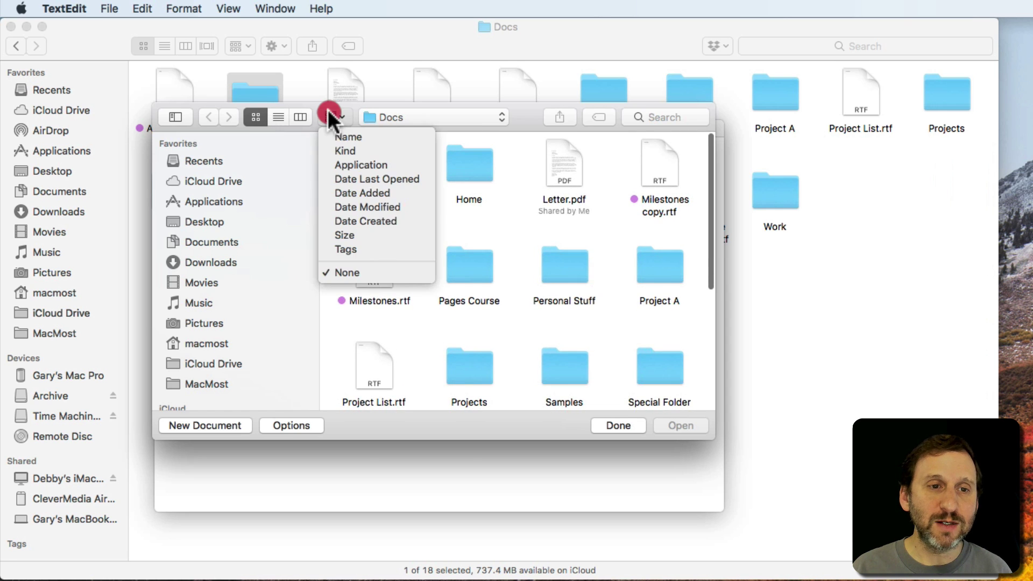
{"action": "left_click", "coordinate": [344, 136]}
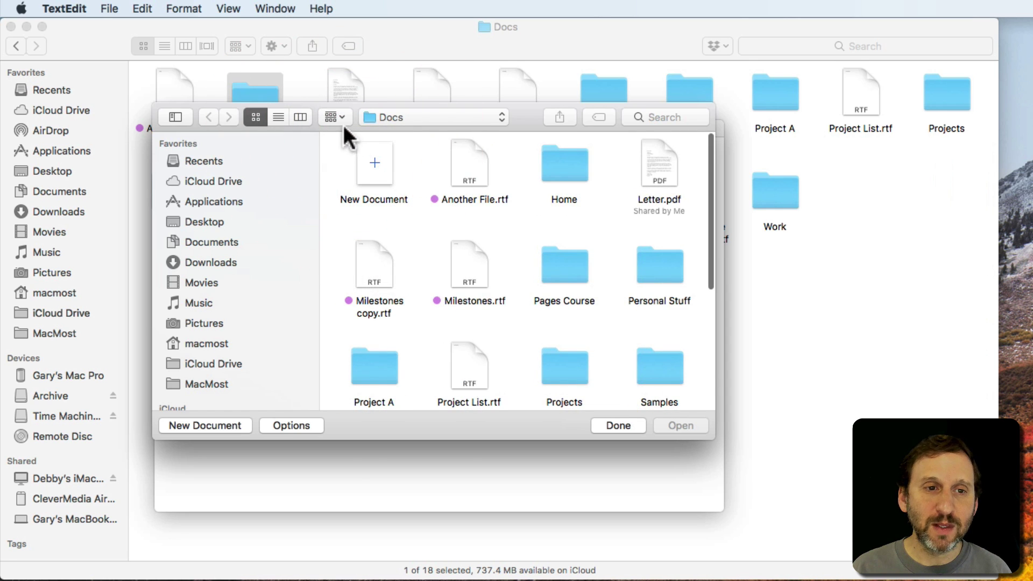
{"action": "left_click", "coordinate": [339, 119]}
{"action": "left_click", "coordinate": [345, 147]}
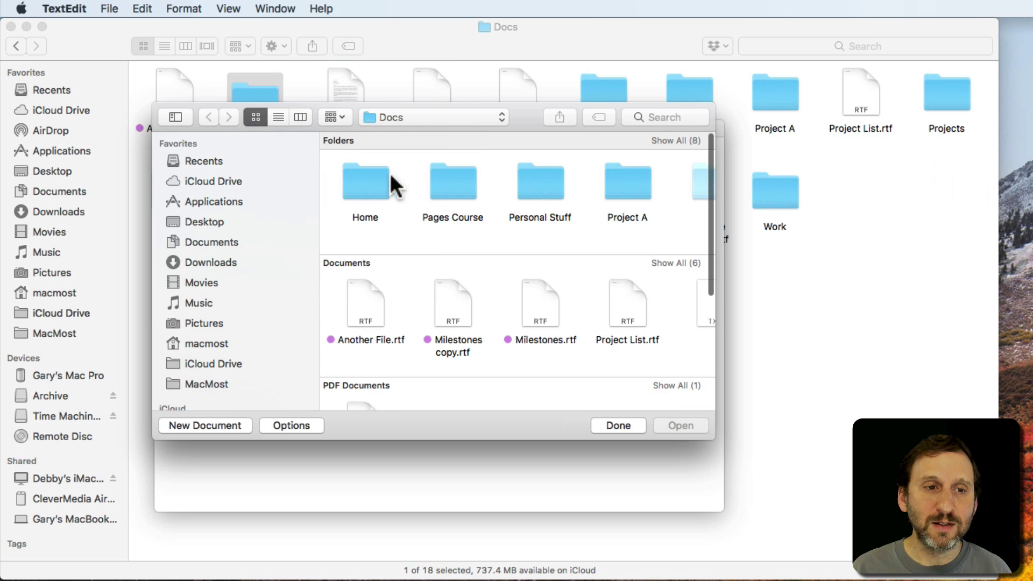
{"action": "left_click", "coordinate": [300, 117]}
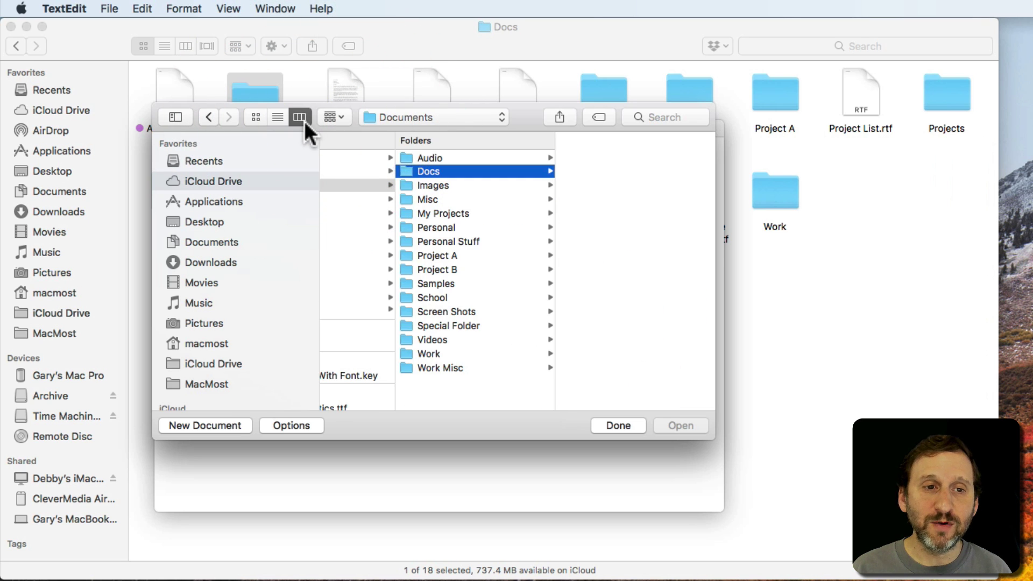
{"action": "left_click", "coordinate": [279, 117]}
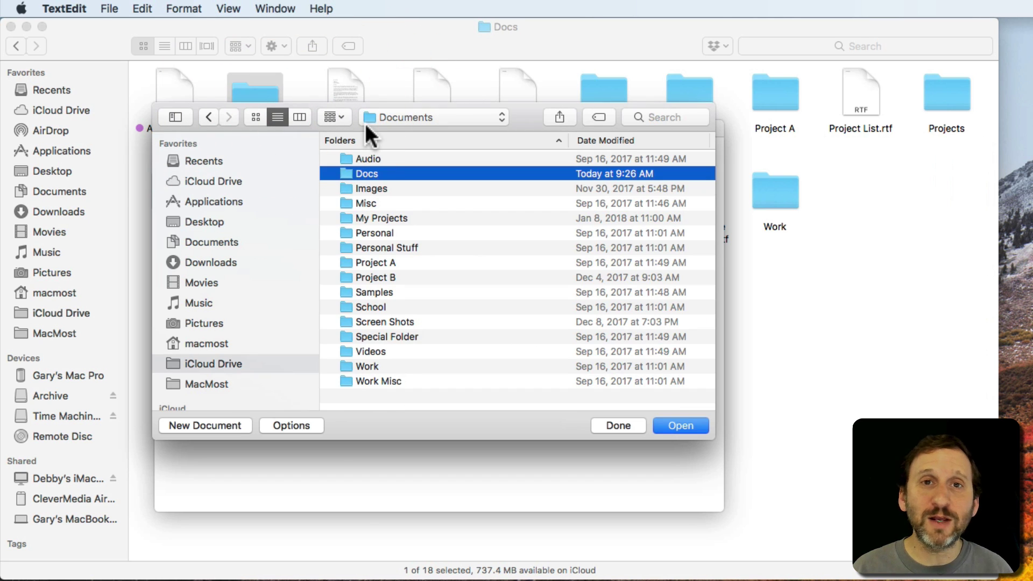